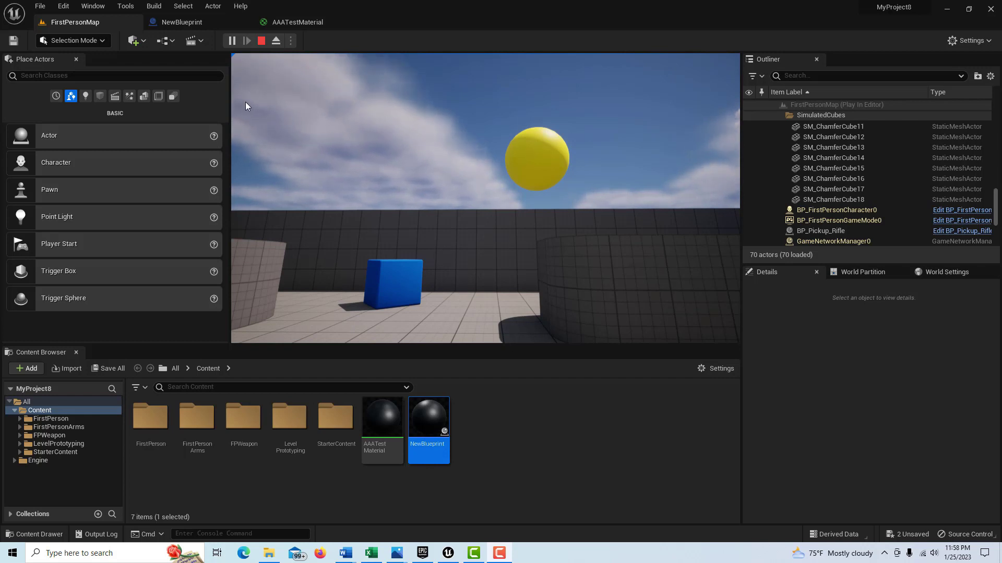
# Walk around the arena with WASD, approaching the floating sphere to watch it change colour.
pyautogui.click(476, 308)
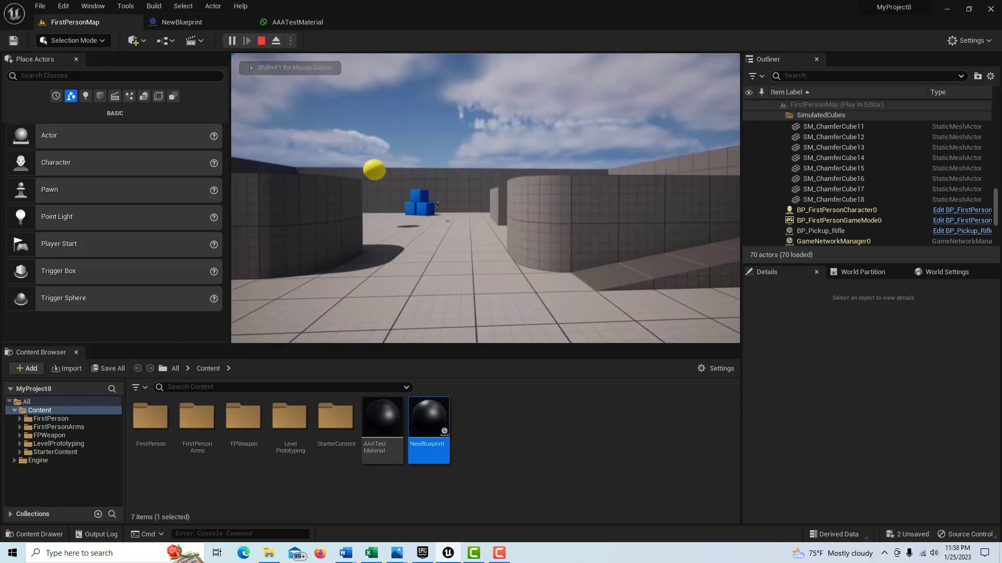
pyautogui.press('w')
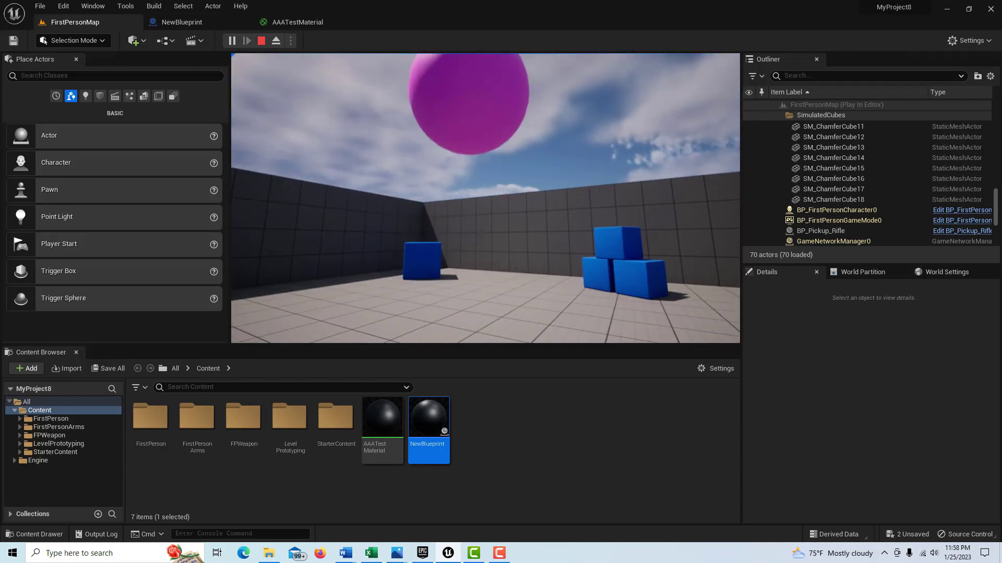
pyautogui.press('s')
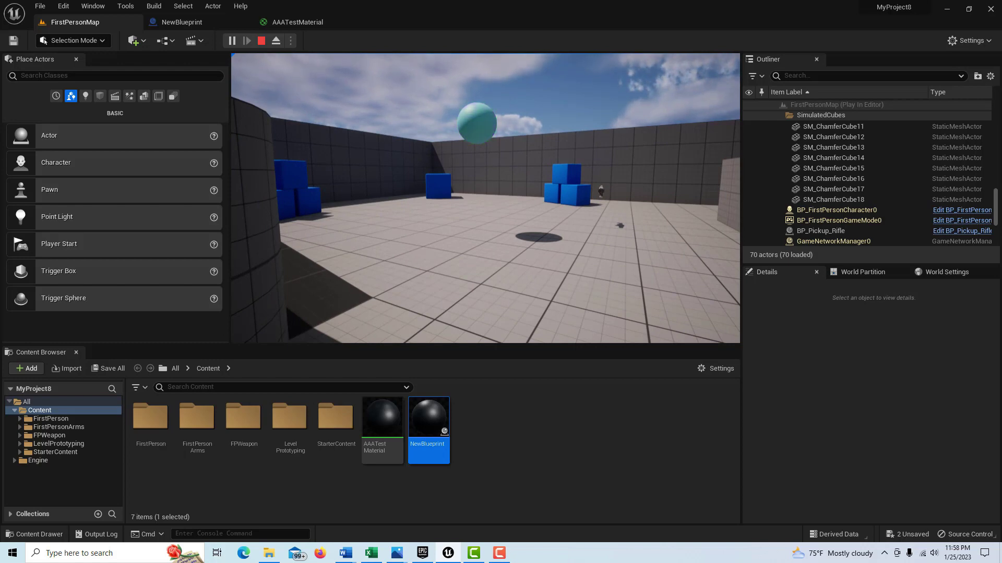
pyautogui.press('w')
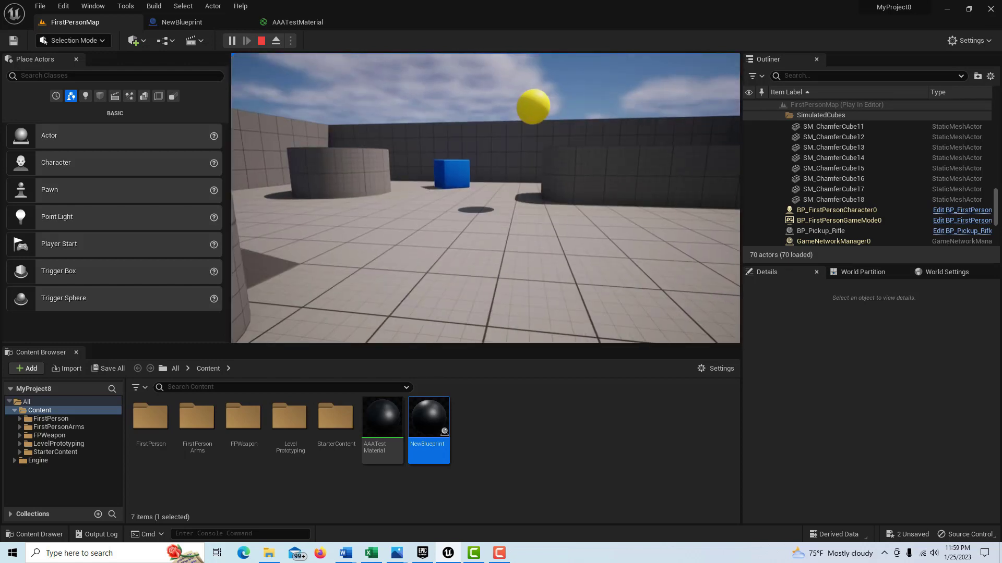
pyautogui.press('s')
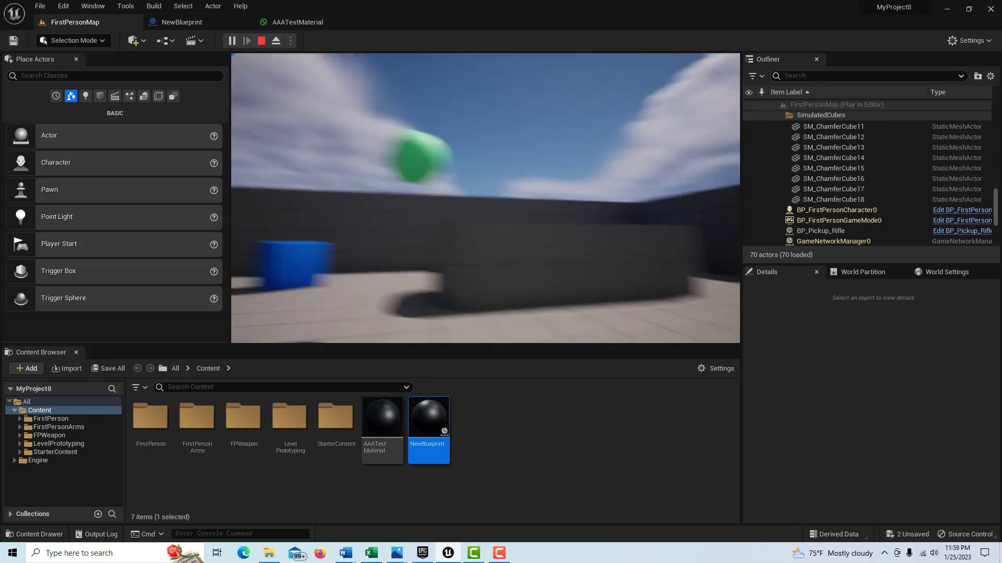
pyautogui.press('w')
pyautogui.press('s')
pyautogui.press('s')
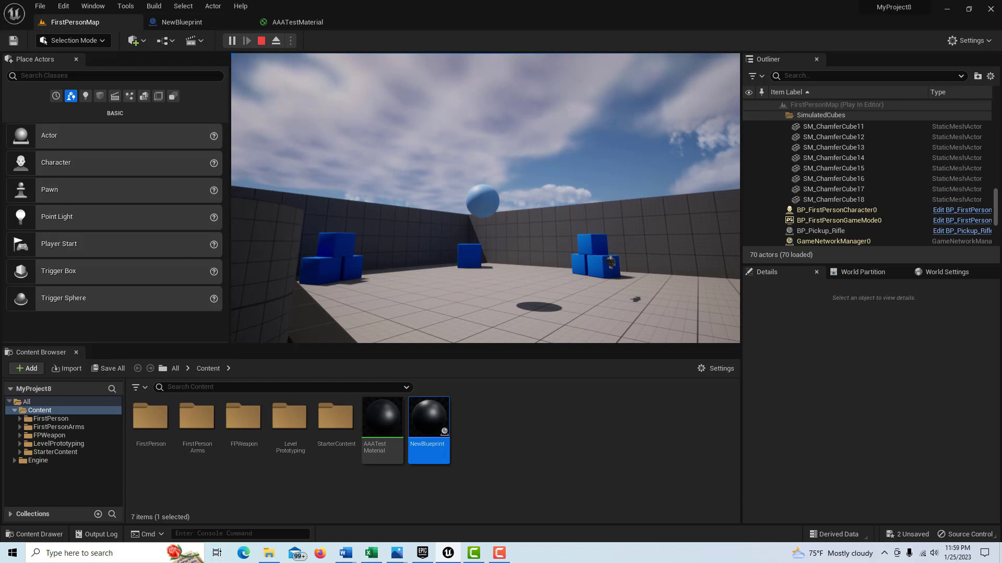
pyautogui.press('d')
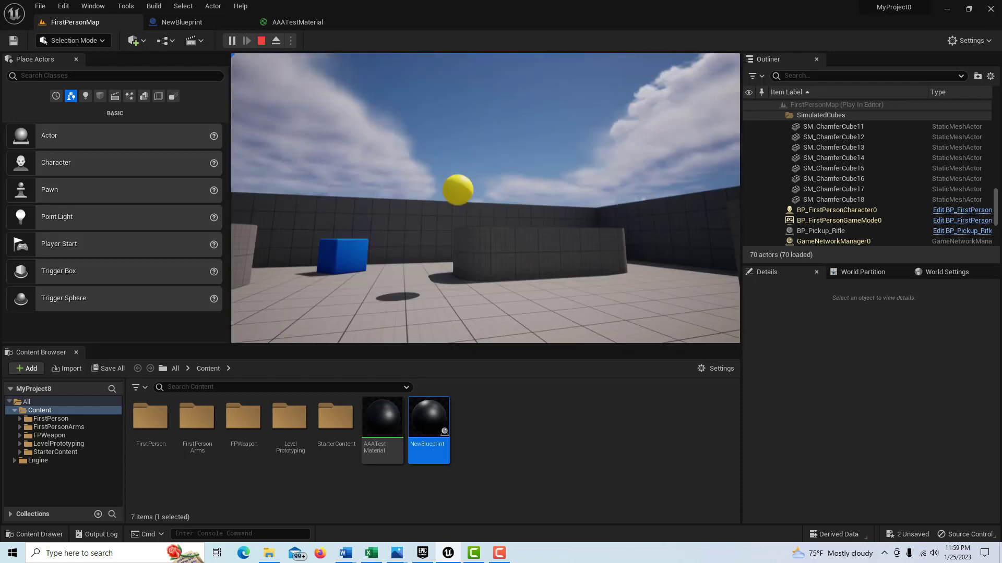
pyautogui.press('w')
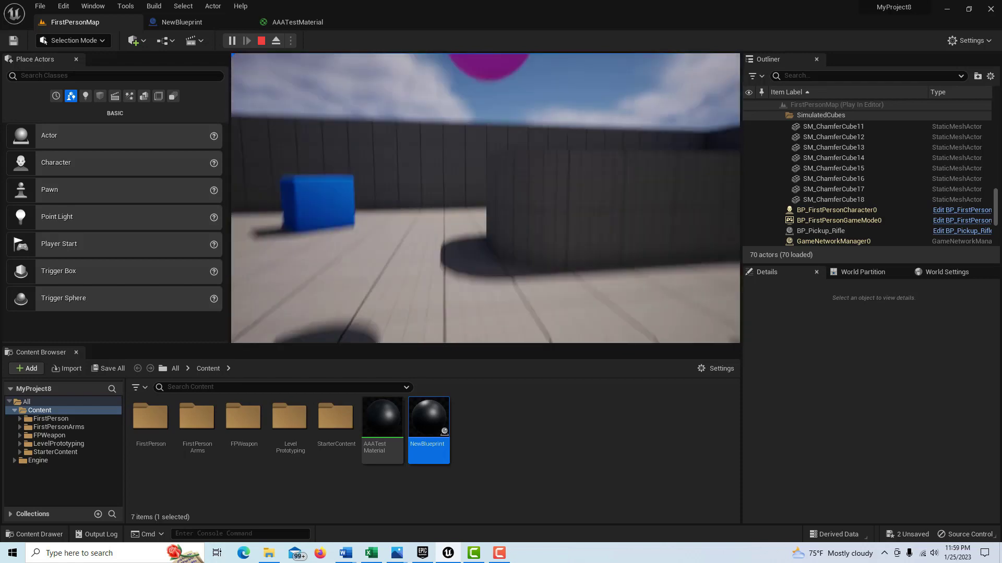
pyautogui.press('s')
pyautogui.press('w')
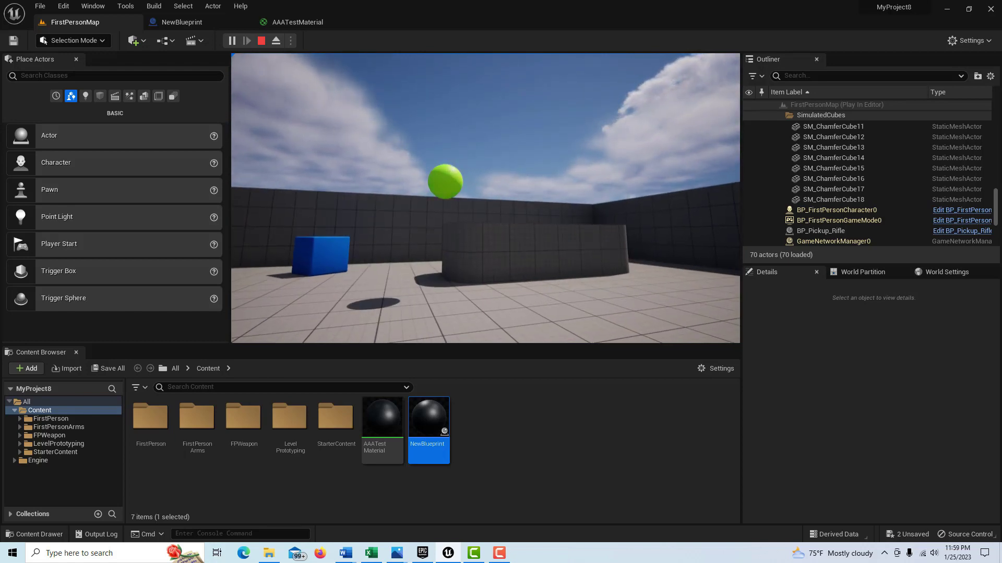
# Stop the play session with Esc and bring the Unreal Editor window back to the front.
pyautogui.press('Escape')
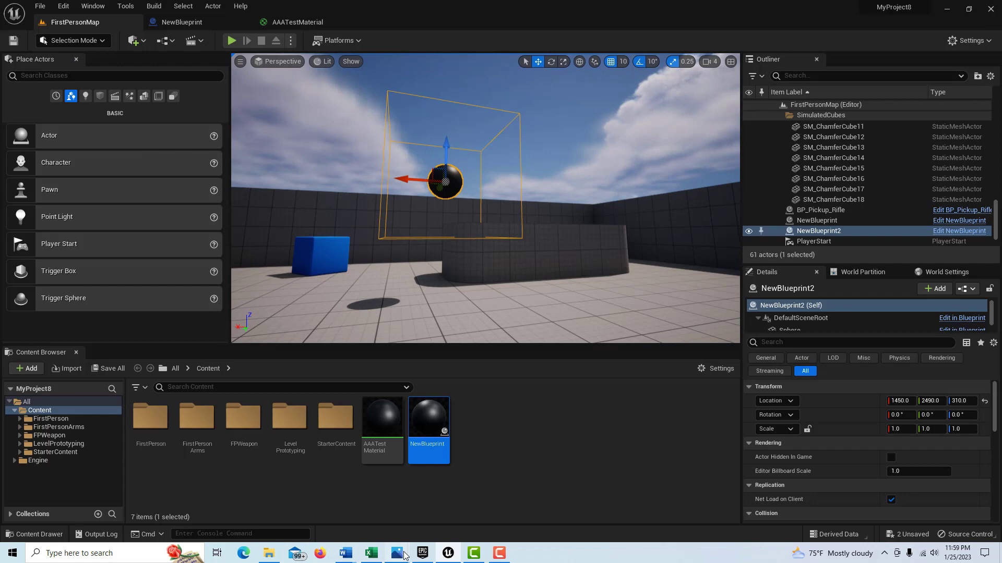
pyautogui.moveTo(403, 554)
pyautogui.click(293, 501)
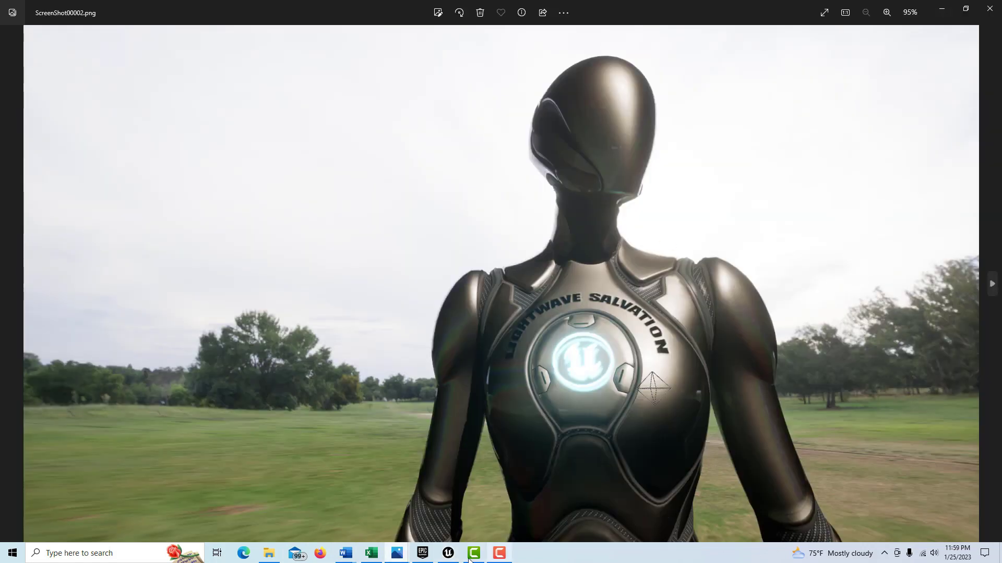
pyautogui.moveTo(454, 557)
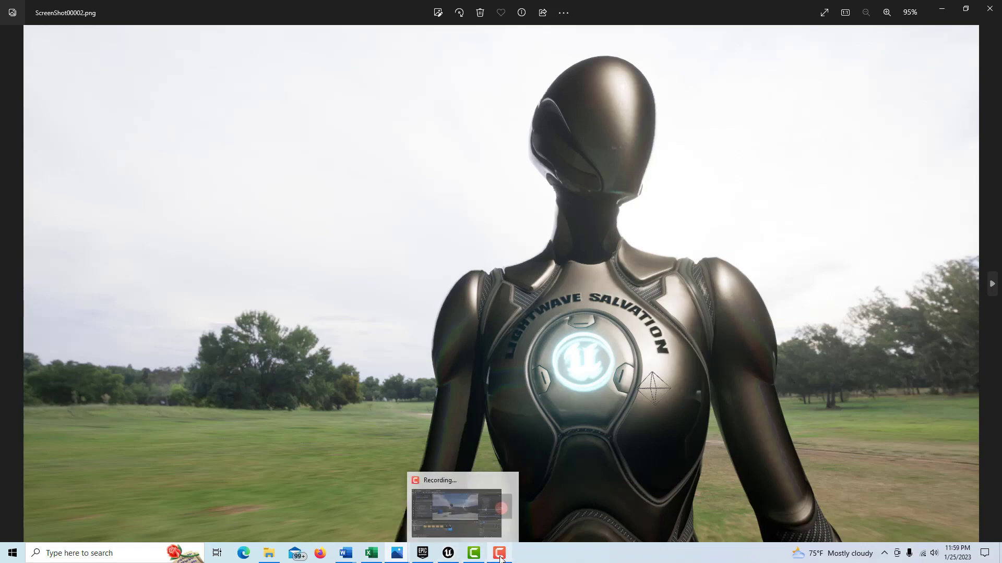
pyautogui.click(447, 555)
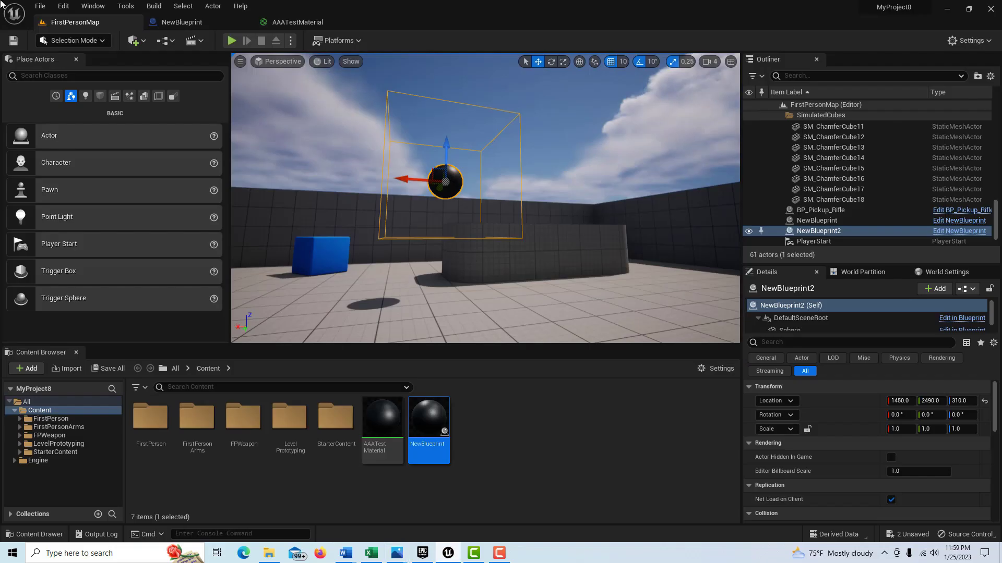
# Create a new project from the First Person template via File > New Project.
pyautogui.click(42, 6)
pyautogui.click(75, 179)
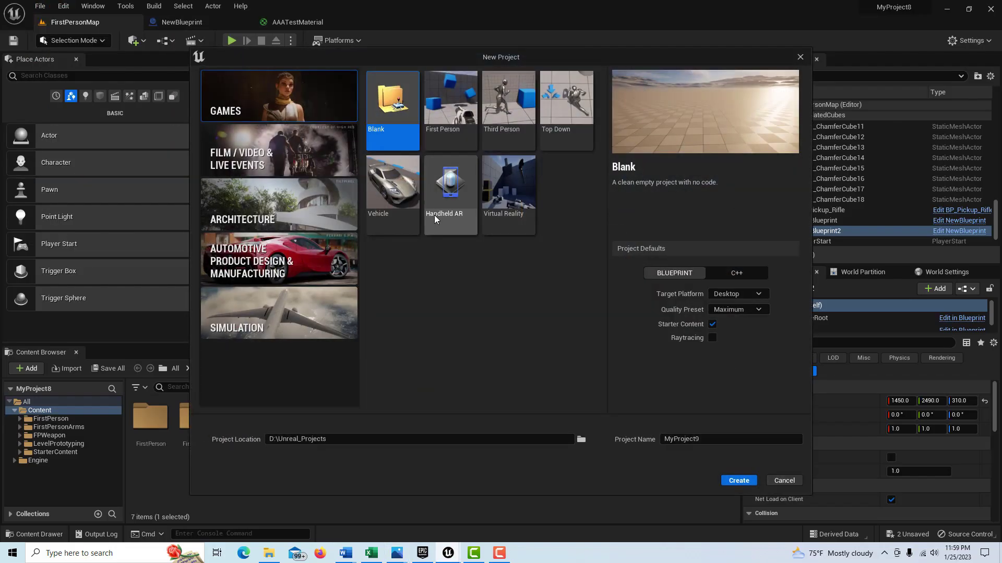
pyautogui.click(471, 129)
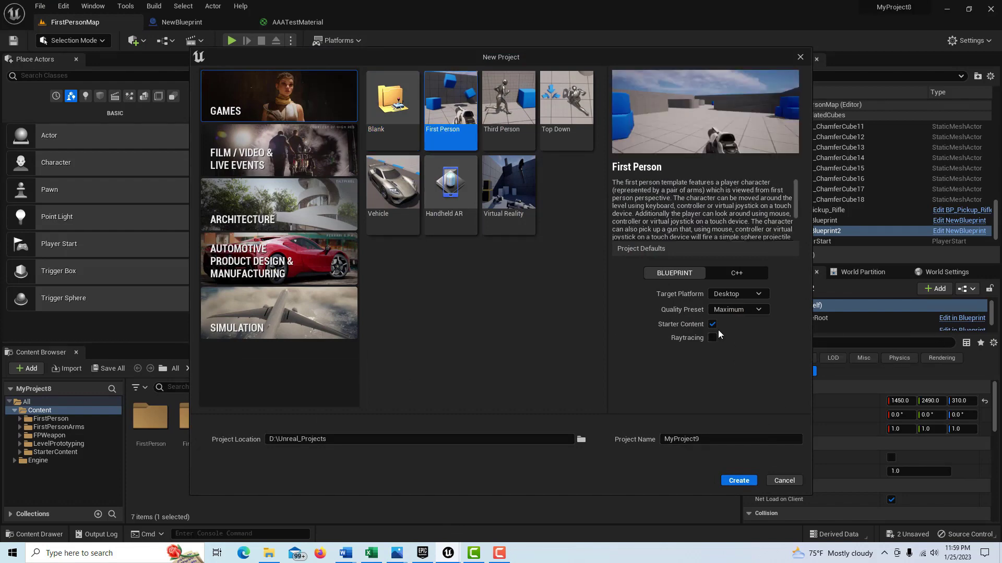
pyautogui.click(739, 481)
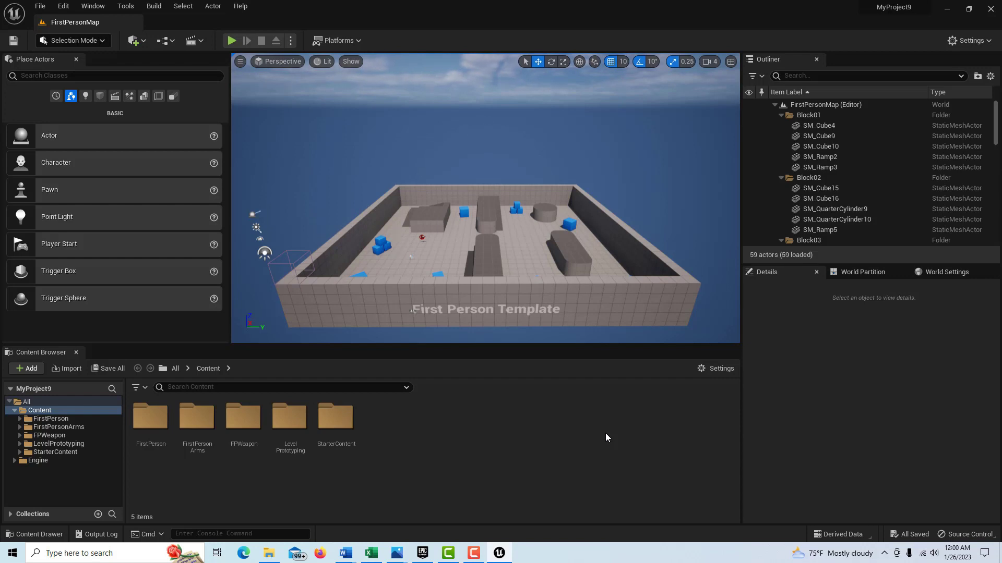
# Create a new material in Content, rename it Color1, and open it in the Material Editor.
pyautogui.rightClick(418, 418)
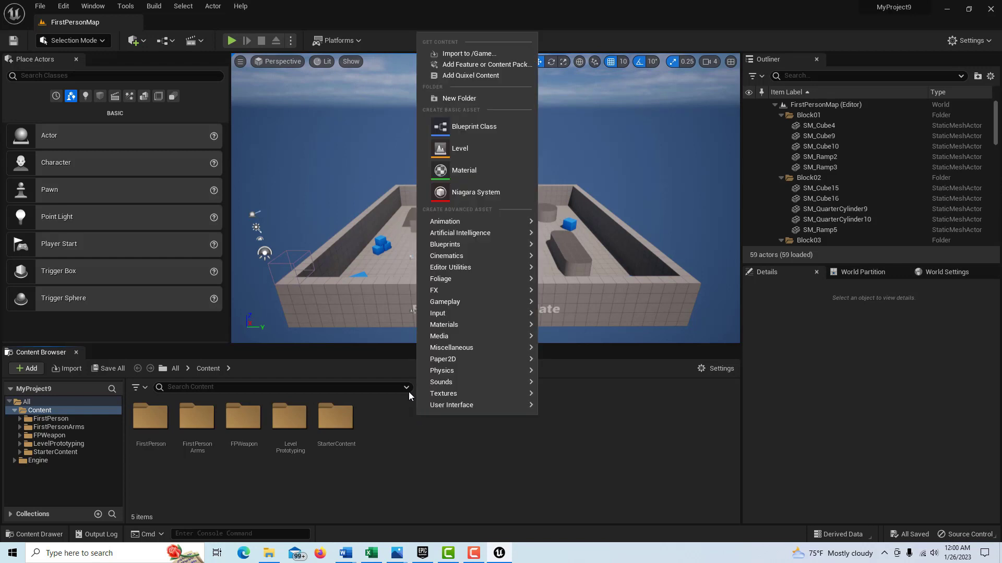
pyautogui.click(462, 170)
pyautogui.press('Return')
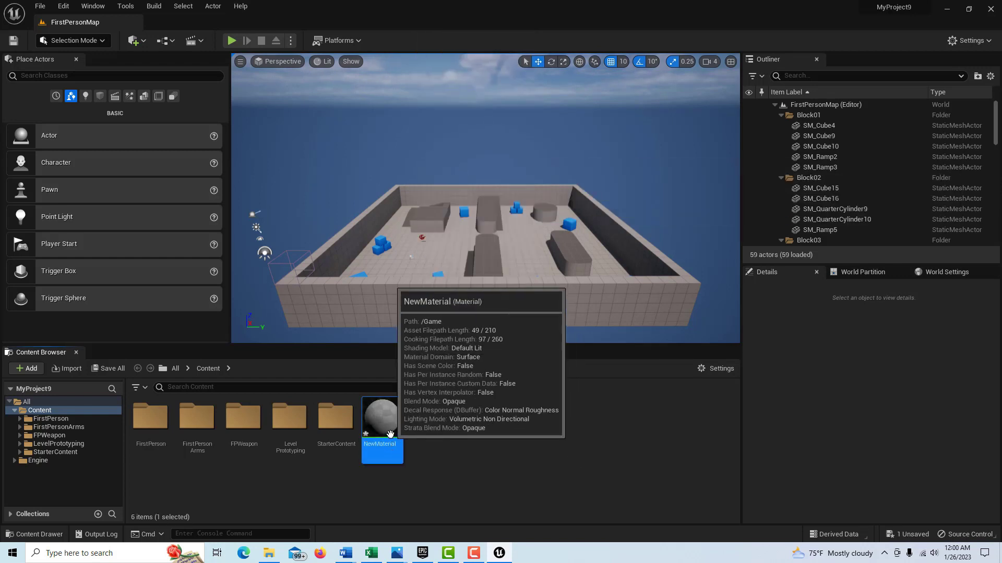
pyautogui.click(394, 445)
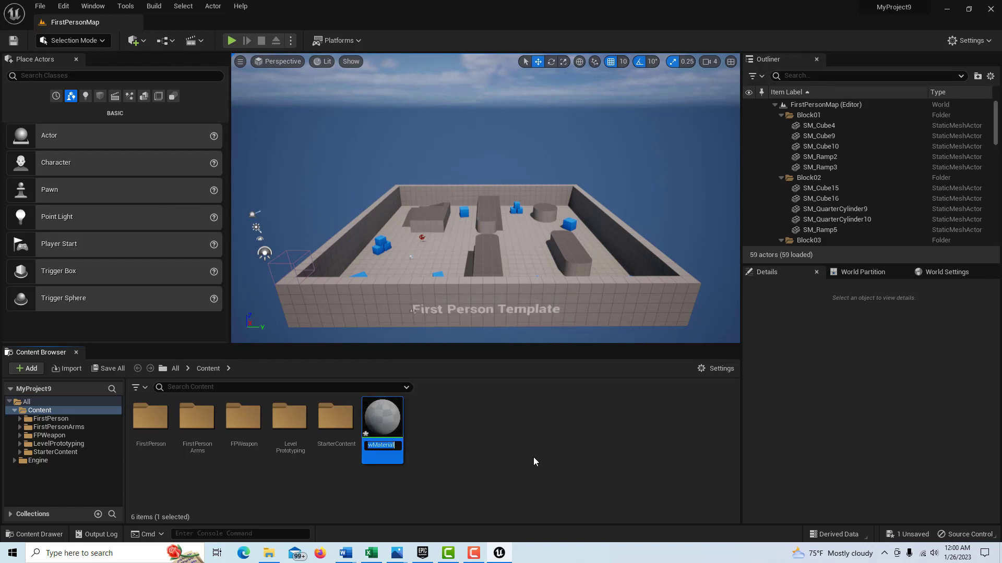
pyautogui.write('Color1')
pyautogui.press('Return')
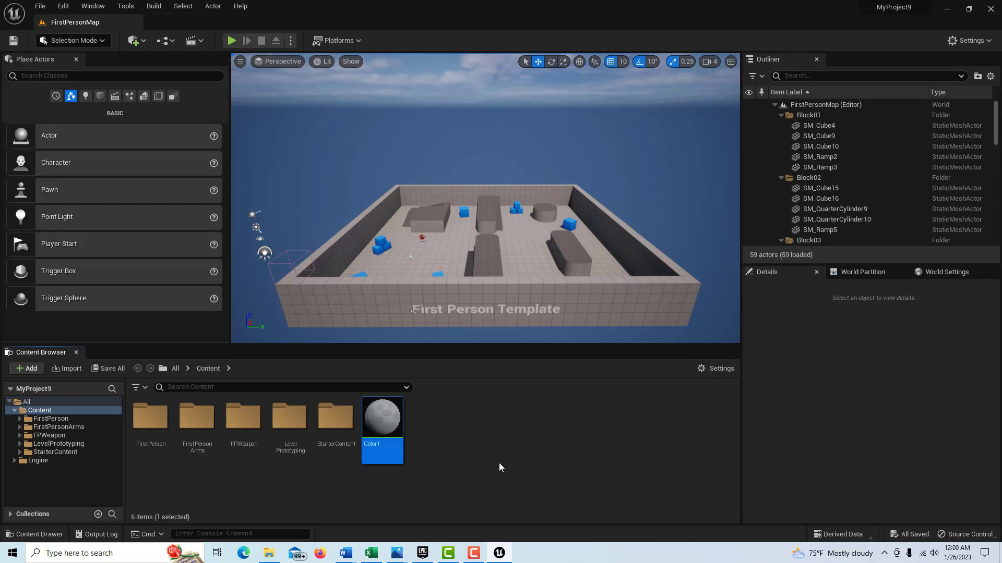
pyautogui.doubleClick(387, 420)
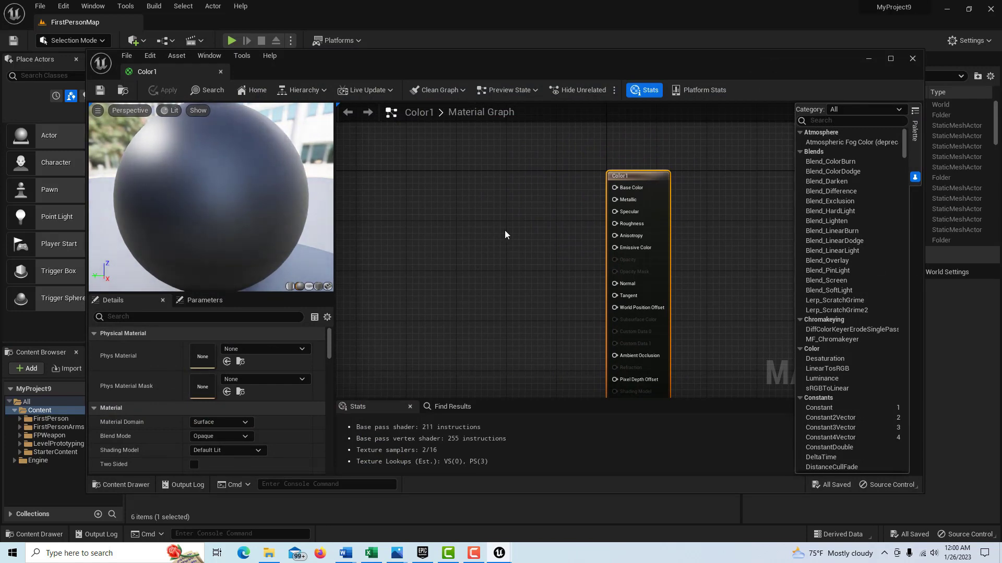
# Add a black Constant4Vector (0,0,0,0) node and place it beside the Base Color input.
pyautogui.click(492, 193)
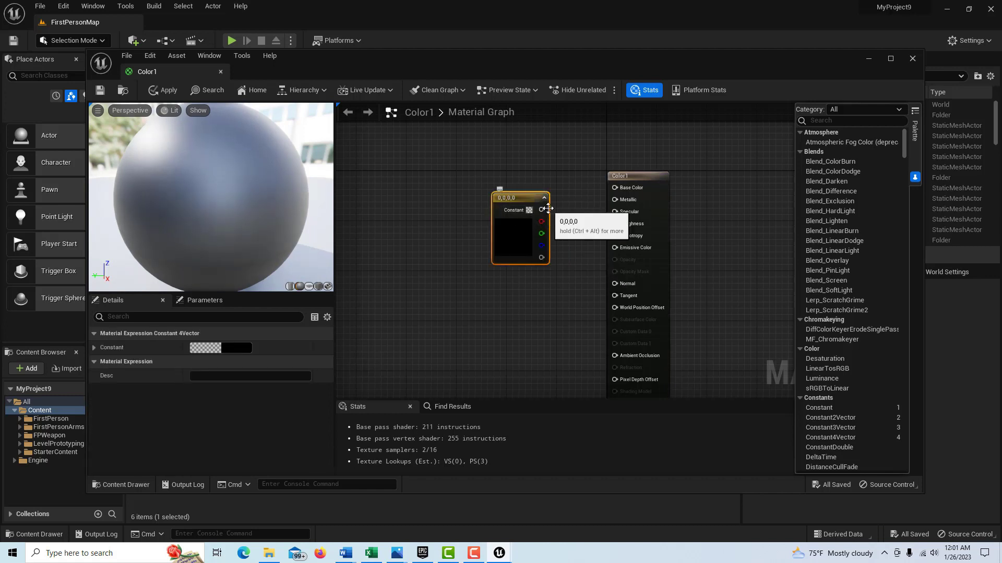
pyautogui.moveTo(526, 197); pyautogui.dragTo(619, 187)
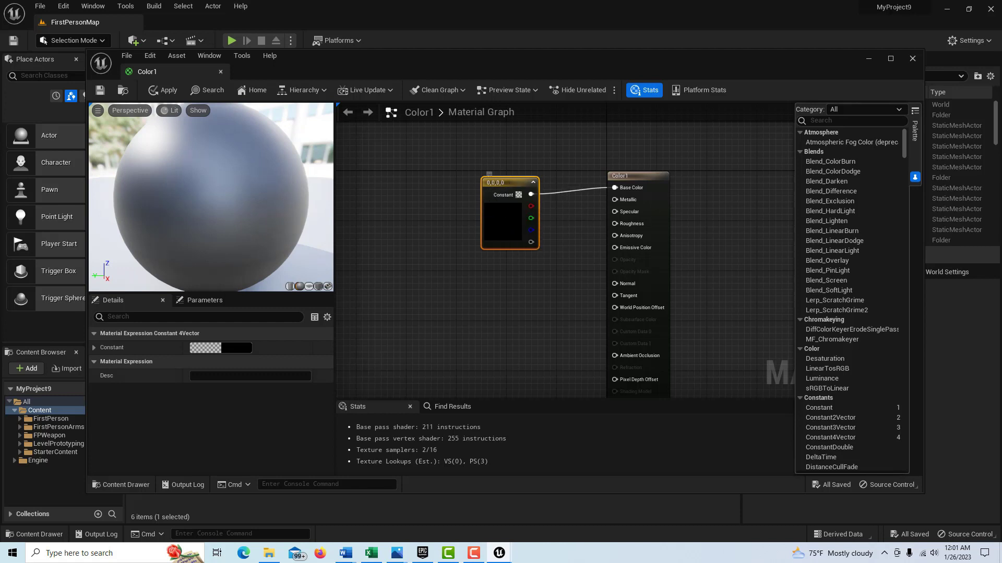
# Convert the constant colour node into a vector parameter.
pyautogui.rightClick(500, 186)
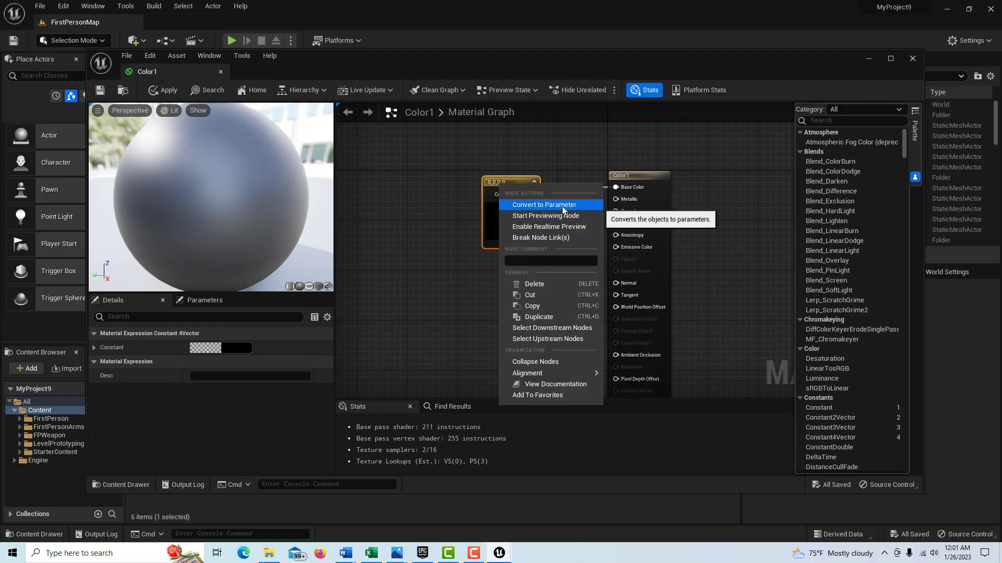
pyautogui.press('Escape')
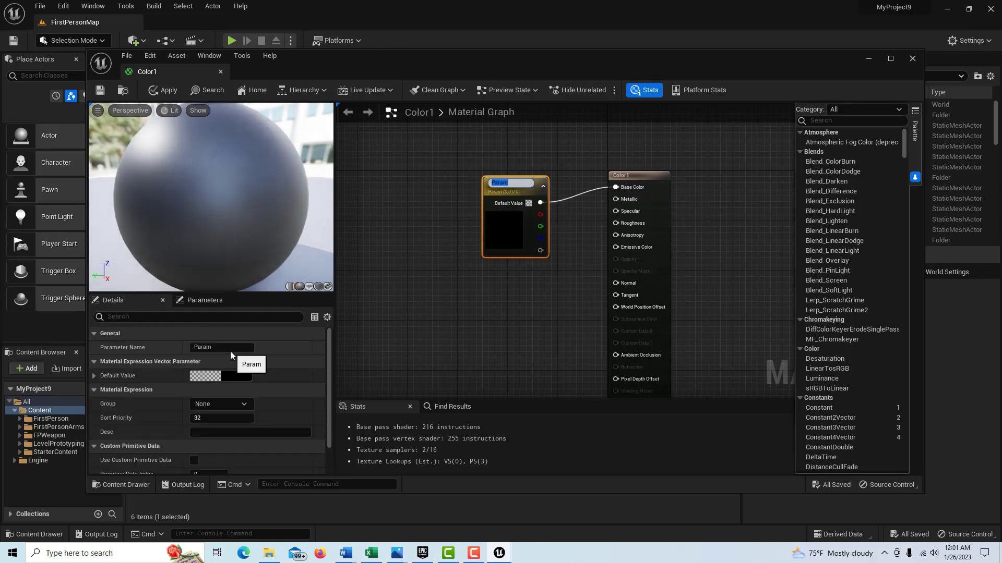
pyautogui.press('Return')
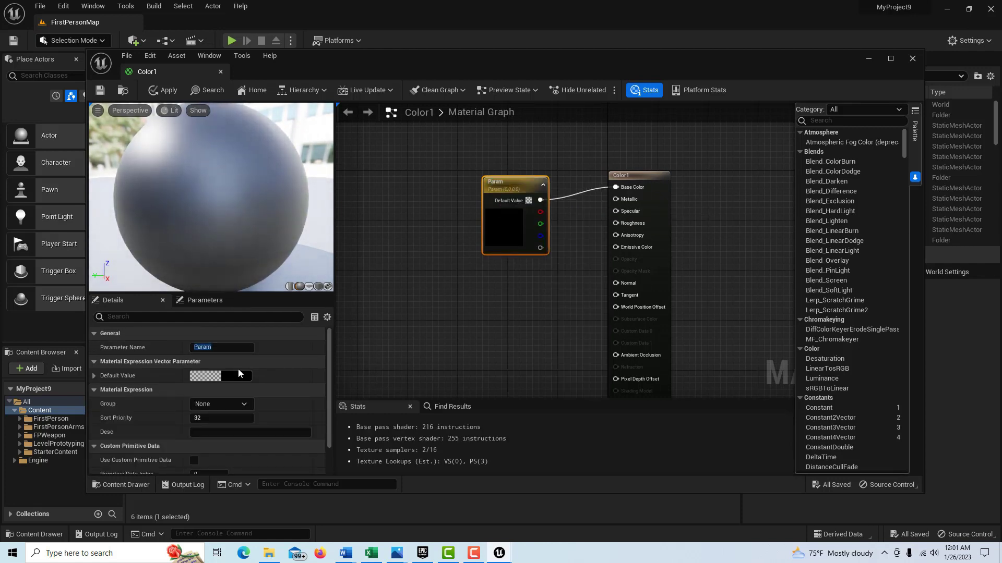
pyautogui.hotkey('ctrl', 'v')
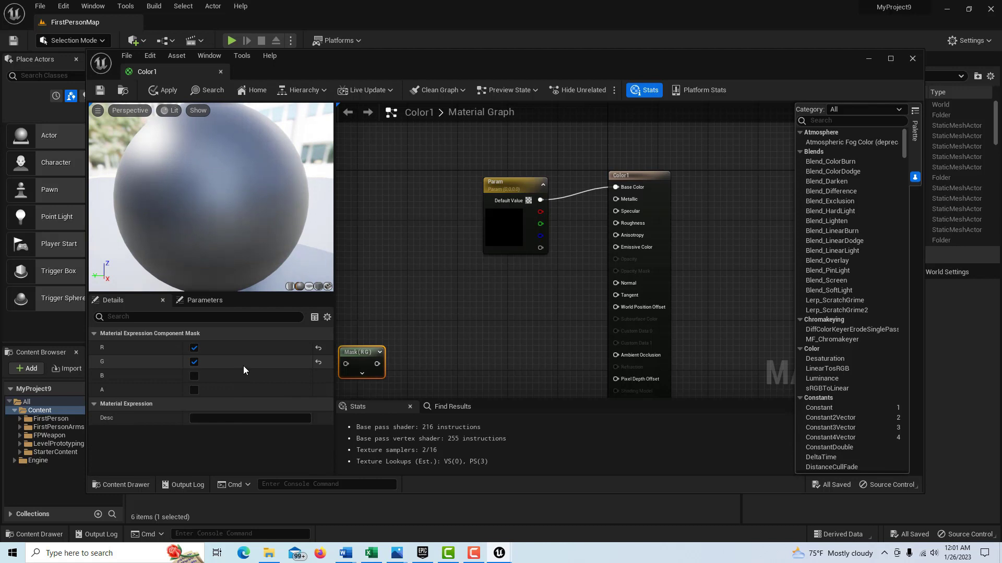
pyautogui.click(493, 344)
pyautogui.click(524, 189)
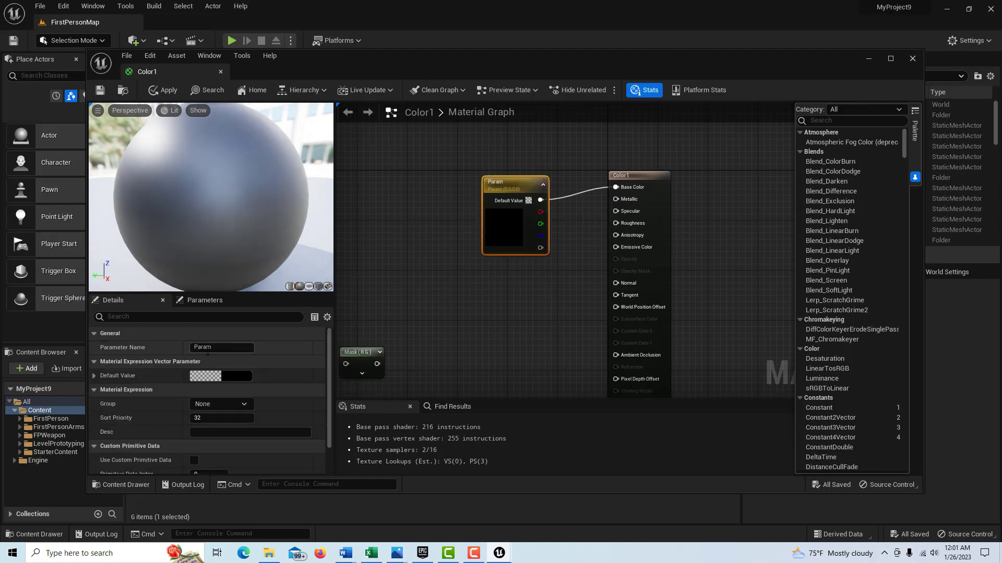
# Name the parameter Color1, then apply and save the material.
pyautogui.click(219, 347)
pyautogui.write('Color')
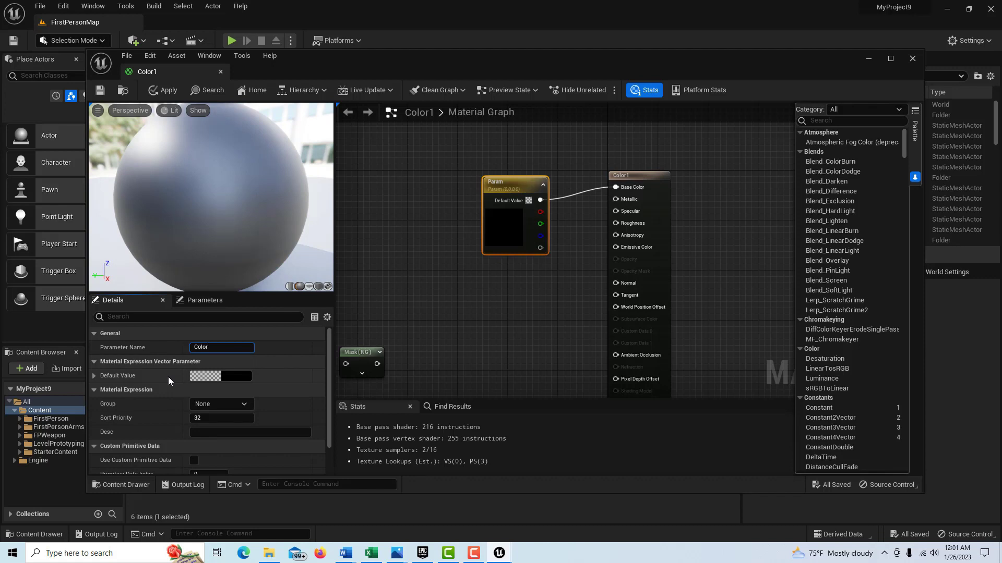
pyautogui.write('1')
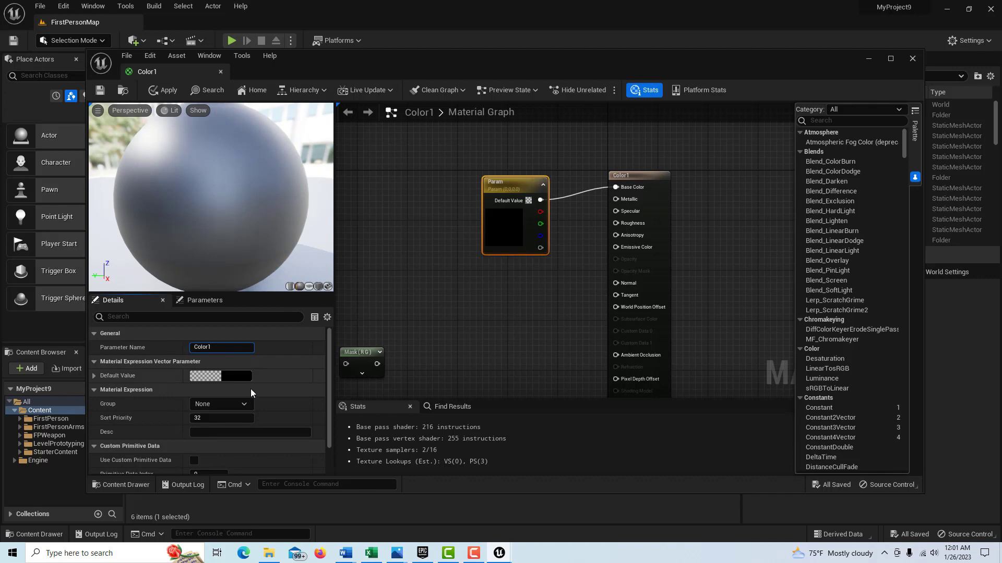
pyautogui.click(494, 348)
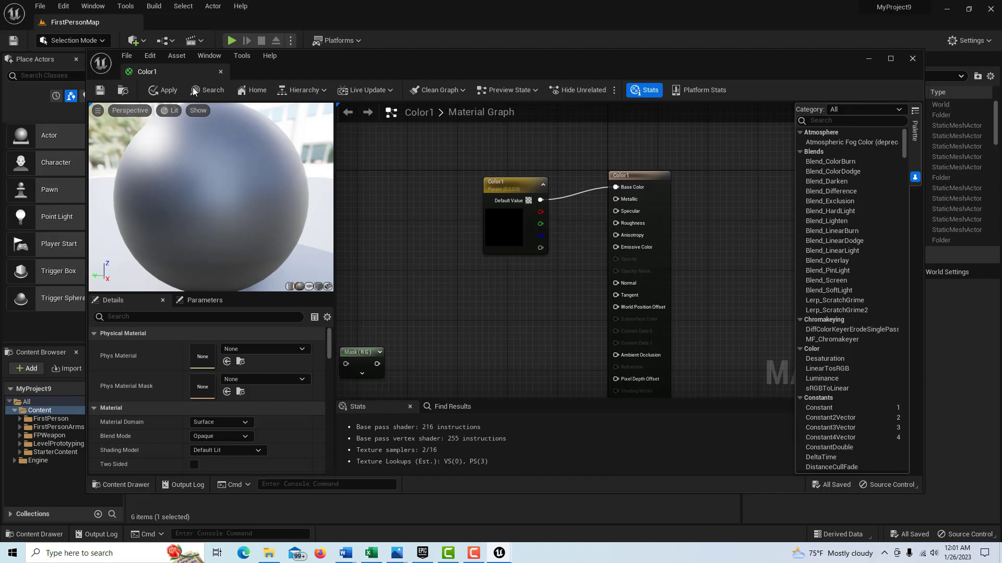
pyautogui.click(166, 92)
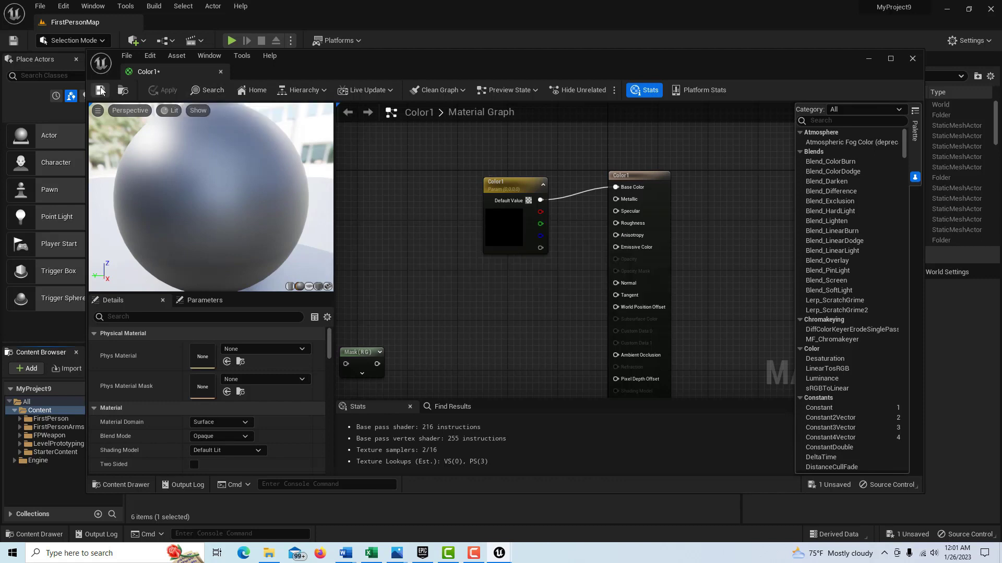
pyautogui.click(101, 90)
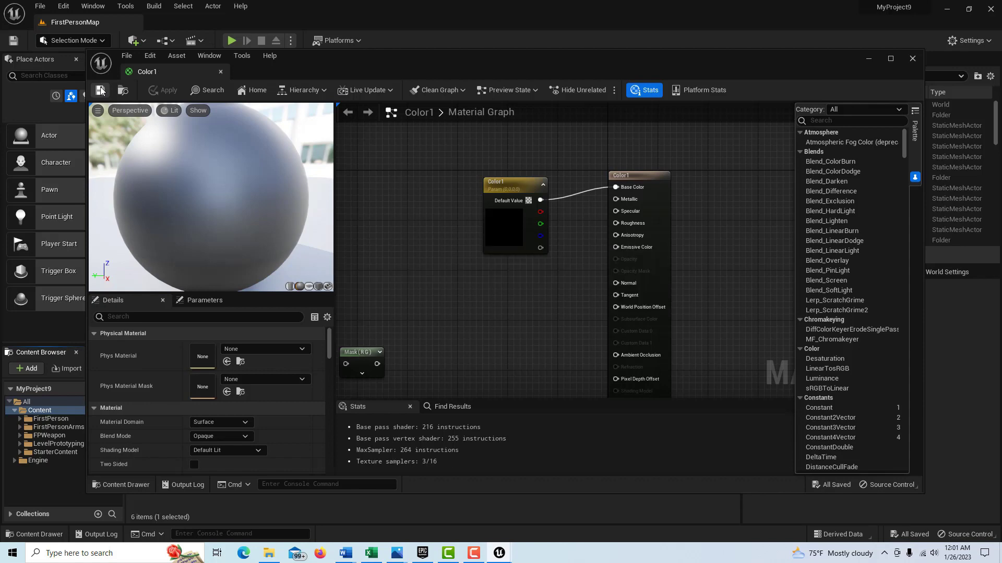
# Close the material, create an Actor Blueprint named NewBlueprint, and open it docked beside the level.
pyautogui.click(220, 72)
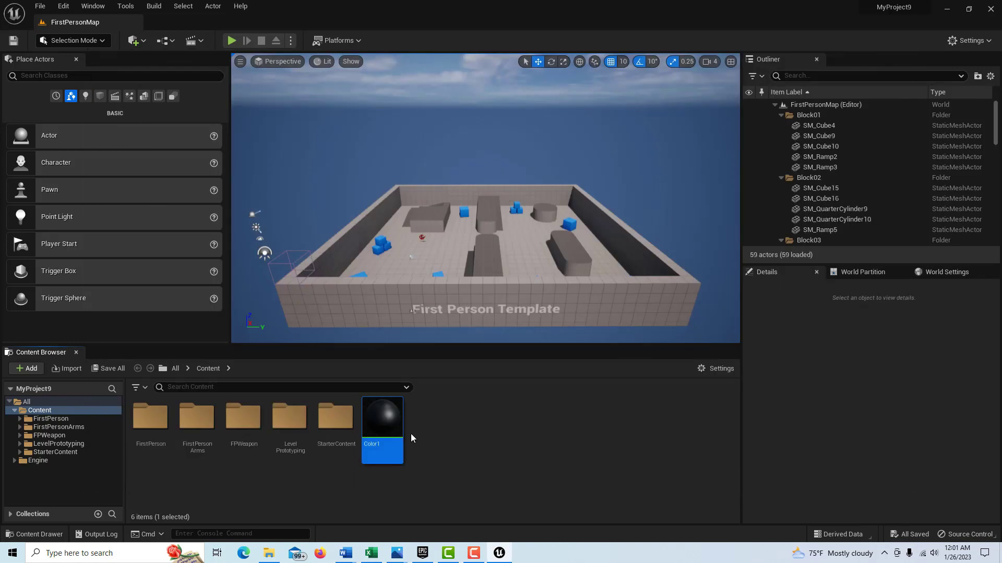
pyautogui.moveTo(393, 424)
pyautogui.rightClick(459, 414)
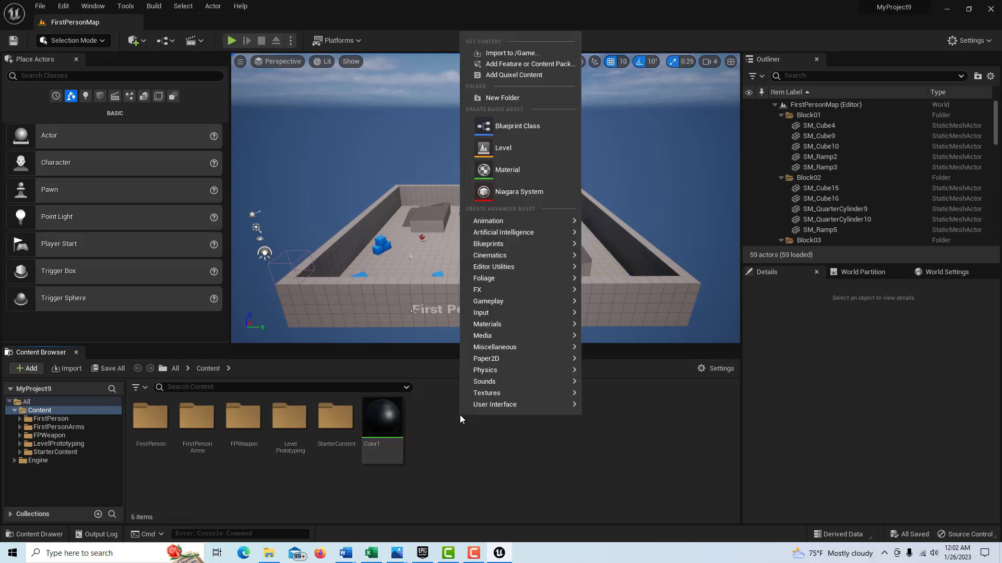
pyautogui.click(521, 132)
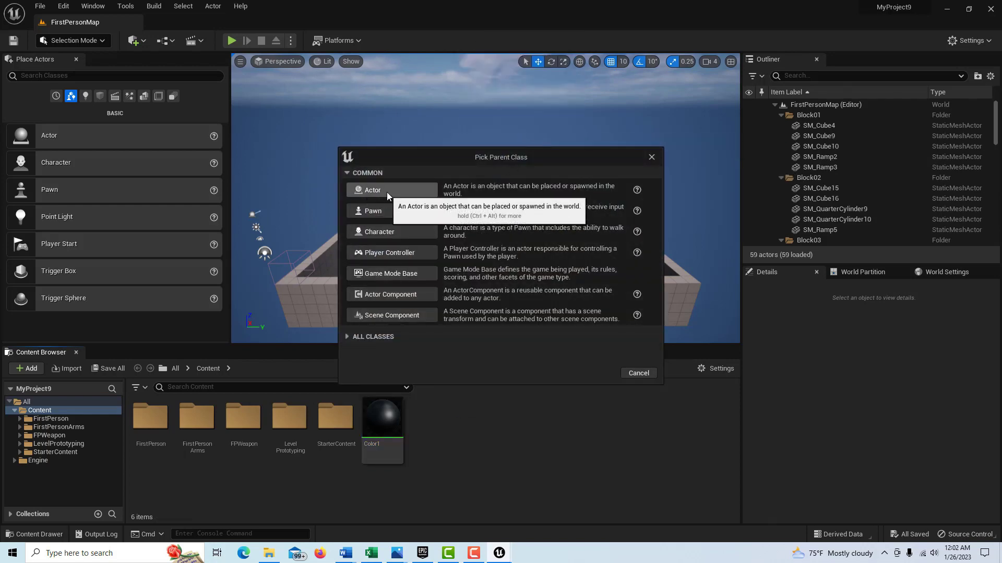
pyautogui.click(386, 192)
pyautogui.click(430, 420)
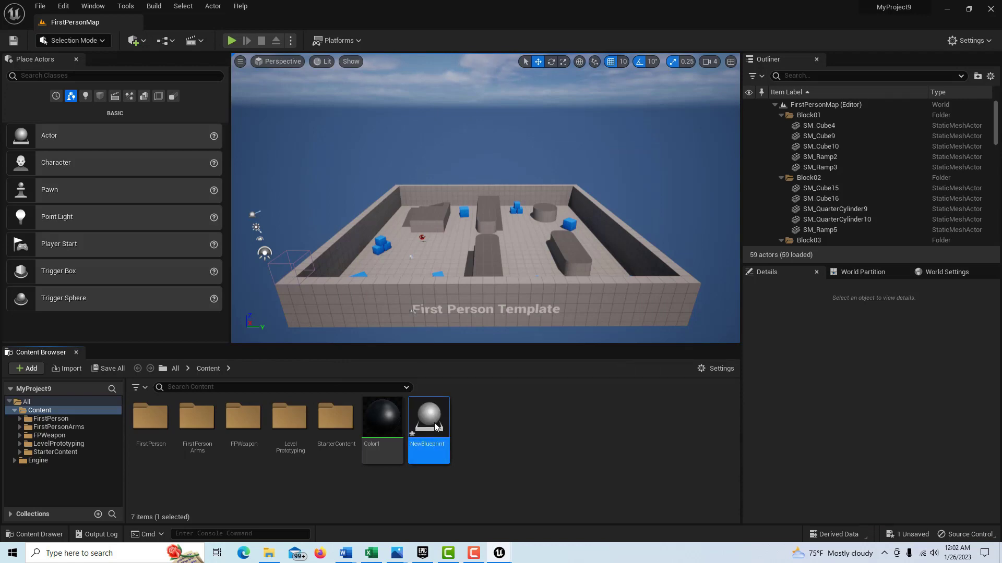
pyautogui.doubleClick(434, 427)
pyautogui.moveTo(217, 58); pyautogui.dragTo(252, 25)
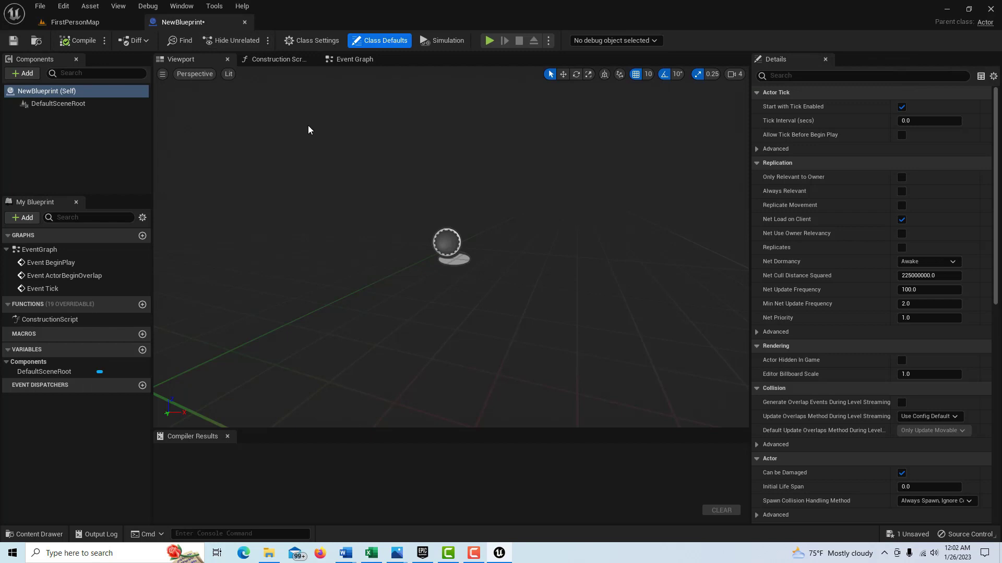
# Add a Sphere mesh component to the blueprint.
pyautogui.click(30, 72)
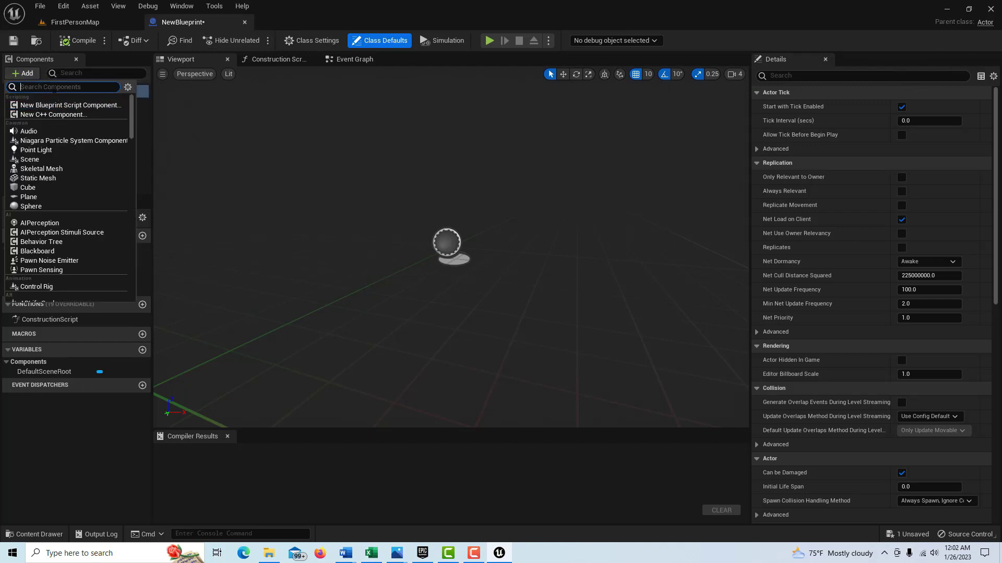
pyautogui.write('s')
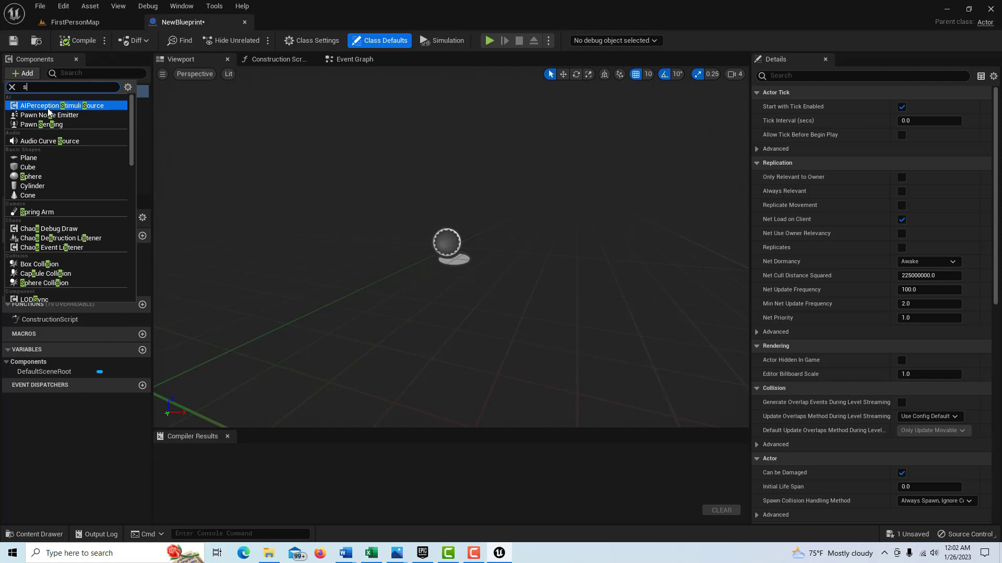
pyautogui.write('ph')
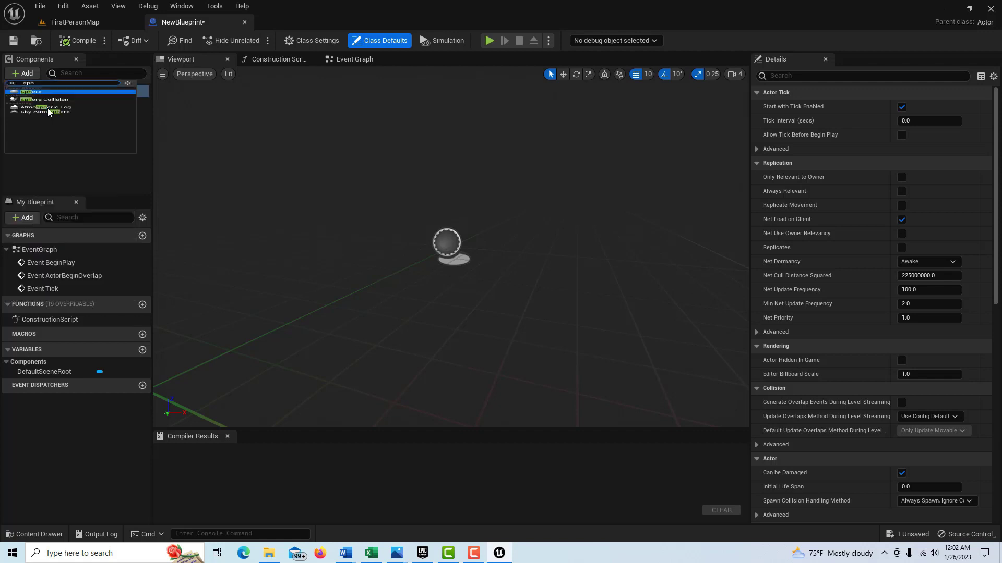
pyautogui.click(48, 108)
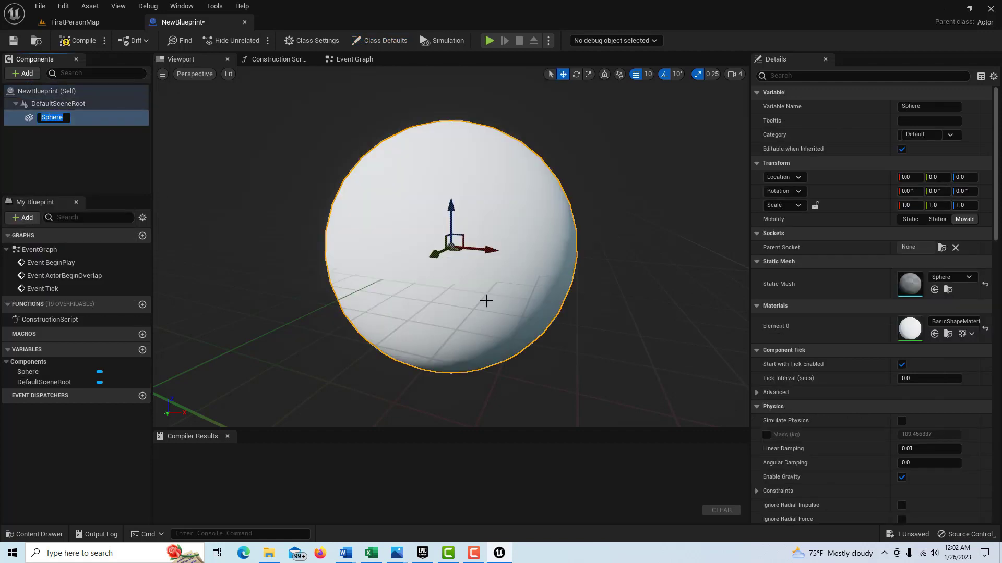
pyautogui.scroll(-5, 485, 300)
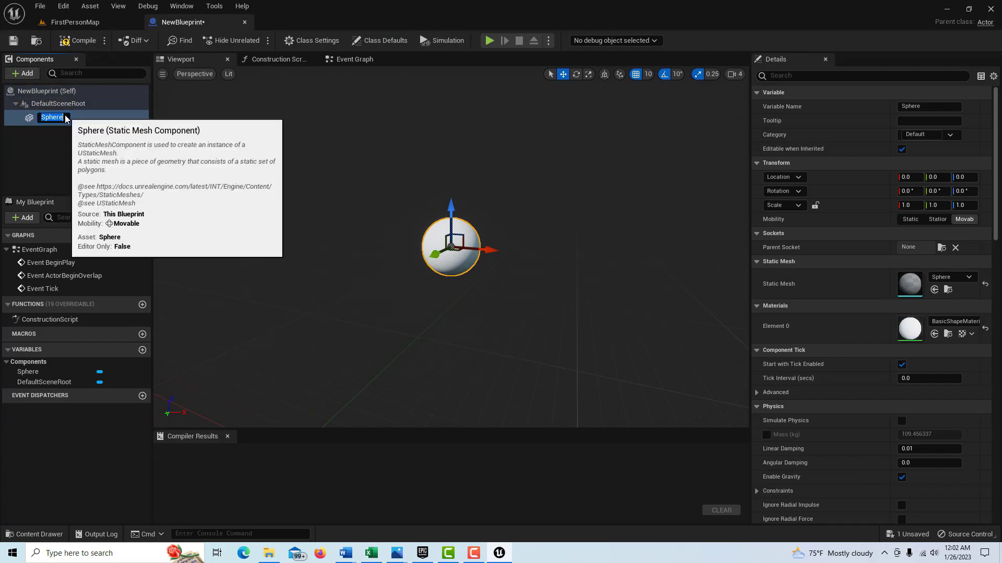
pyautogui.click(14, 131)
# Add a Box Collision component and set its scale to 5, 5, 5.
pyautogui.click(26, 74)
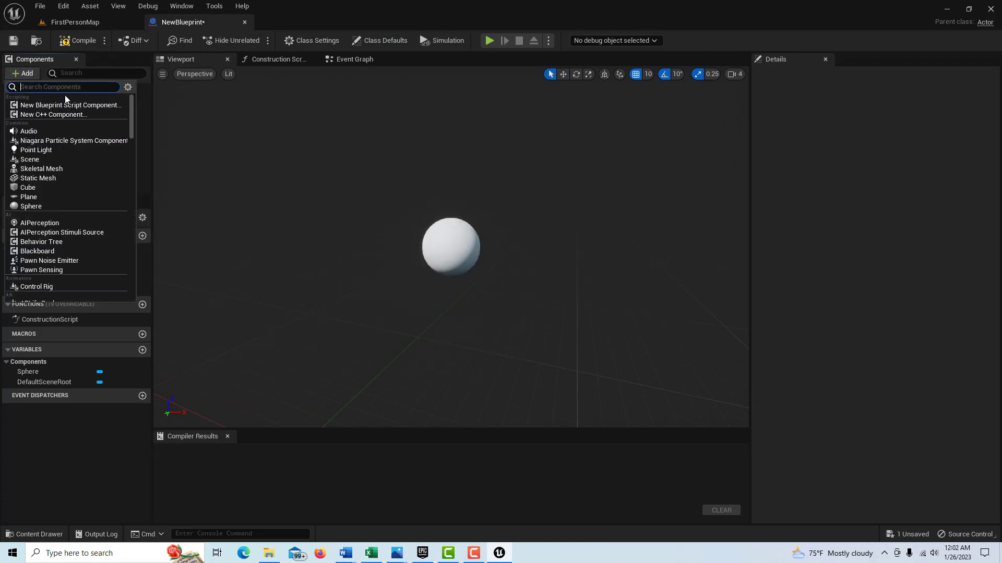
pyautogui.write('box')
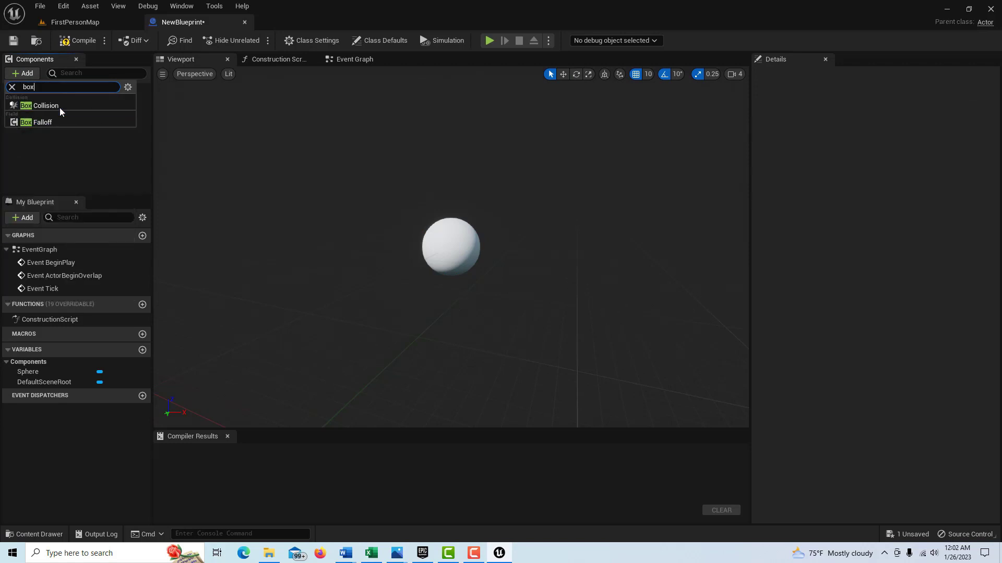
pyautogui.click(59, 106)
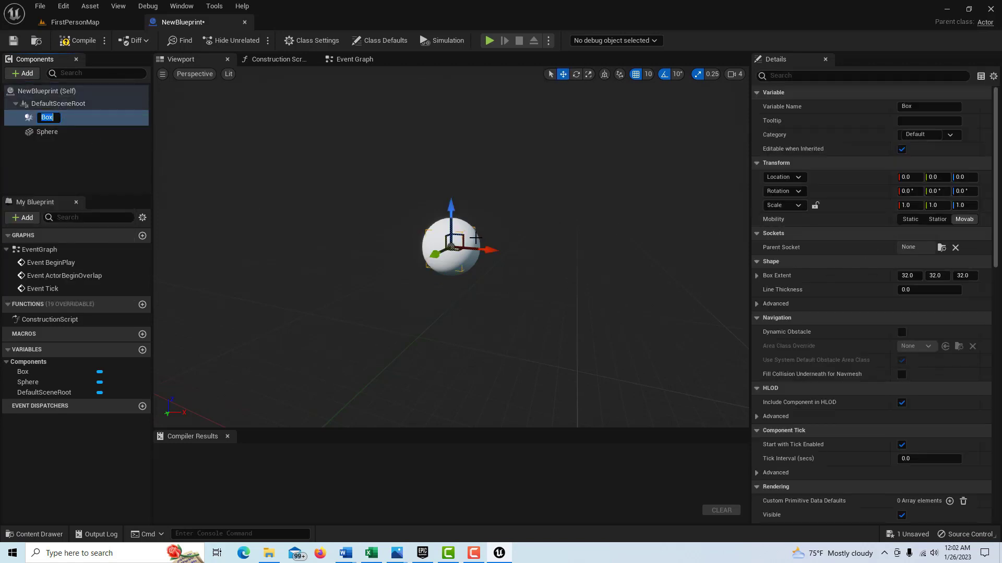
pyautogui.click(907, 205)
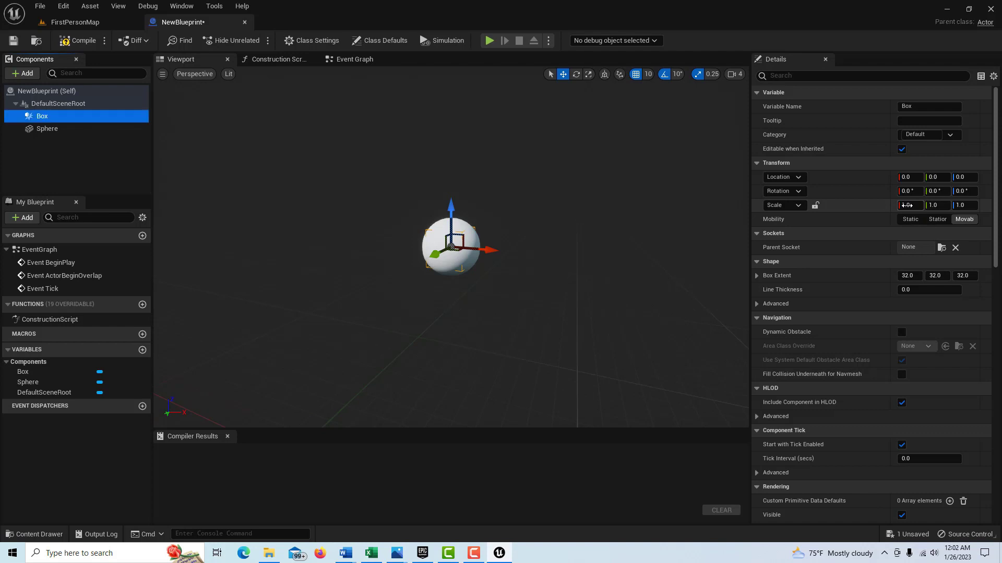
pyautogui.write('5')
pyautogui.press('Tab')
pyautogui.write('5')
pyautogui.press('Tab')
pyautogui.write('5')
pyautogui.press('Tab')
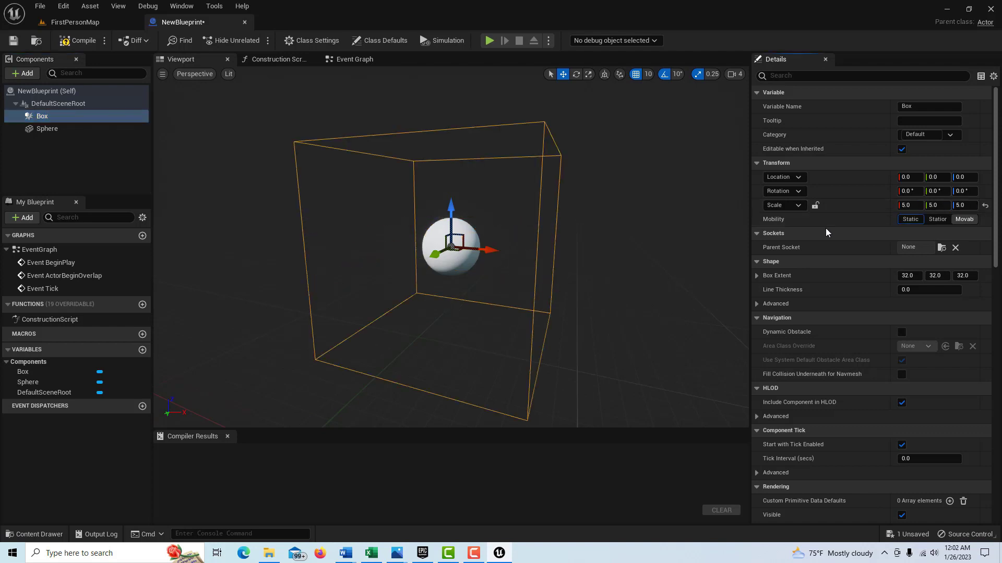
pyautogui.scroll(-3, 593, 253)
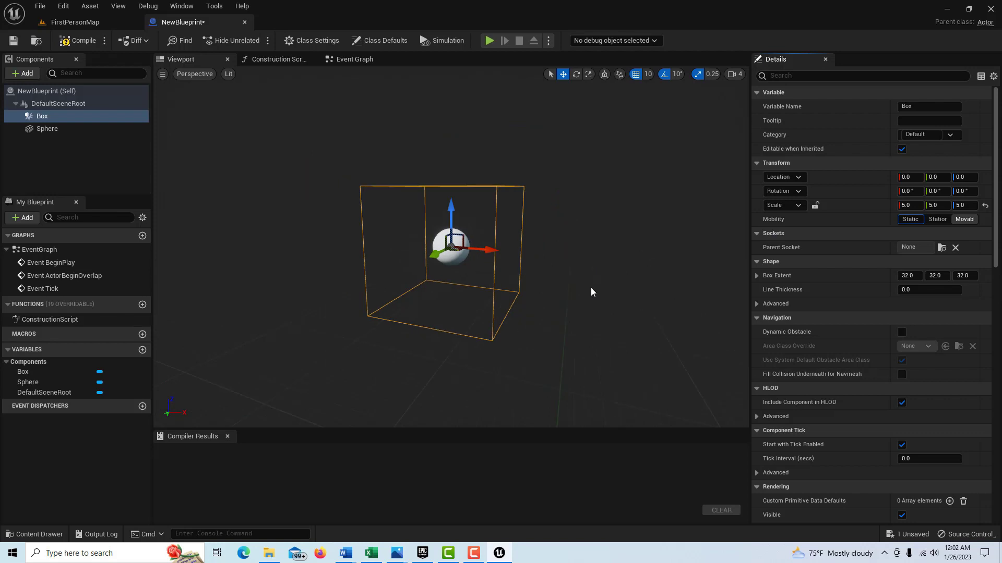
# Set the Sphere's Element 0 material to Color1, then compile and save NewBlueprint.
pyautogui.click(61, 129)
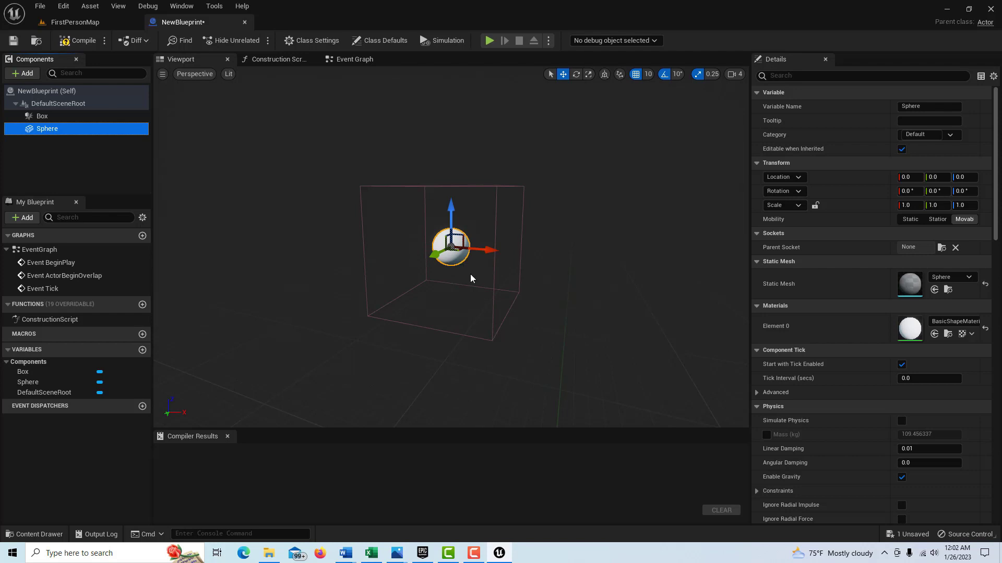
pyautogui.click(956, 323)
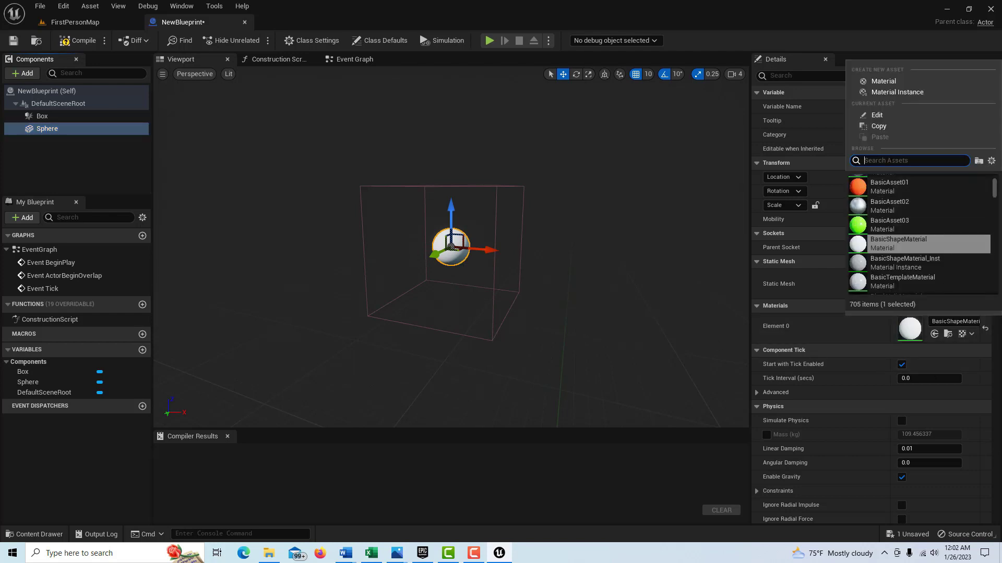
pyautogui.write('color1')
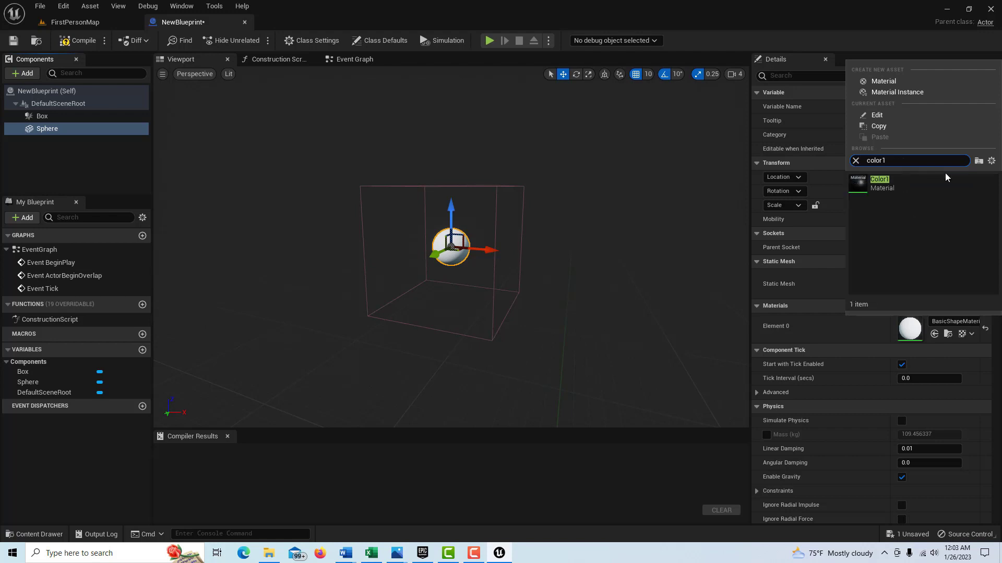
pyautogui.click(897, 181)
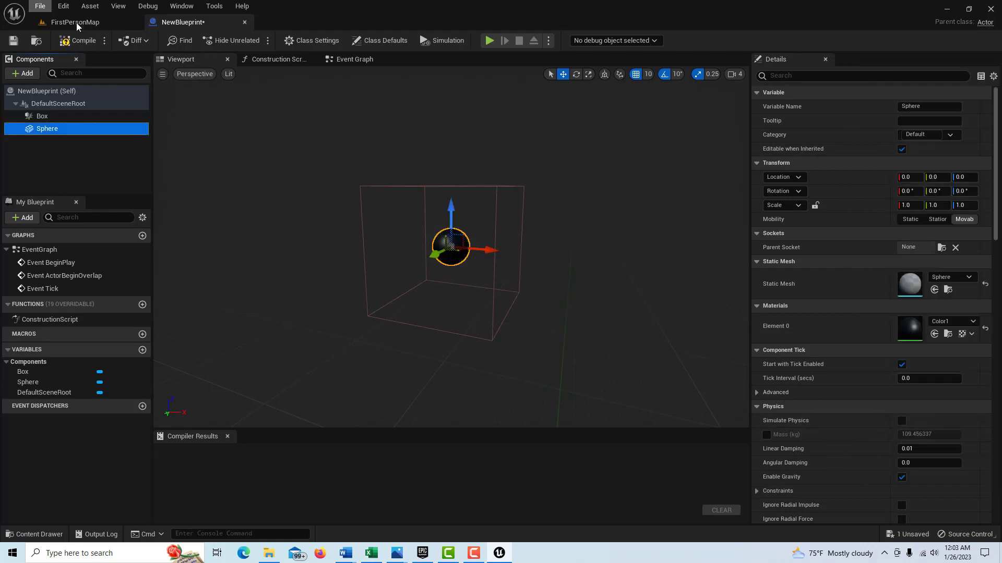
pyautogui.click(78, 40)
pyautogui.hotkey('ctrl', 's')
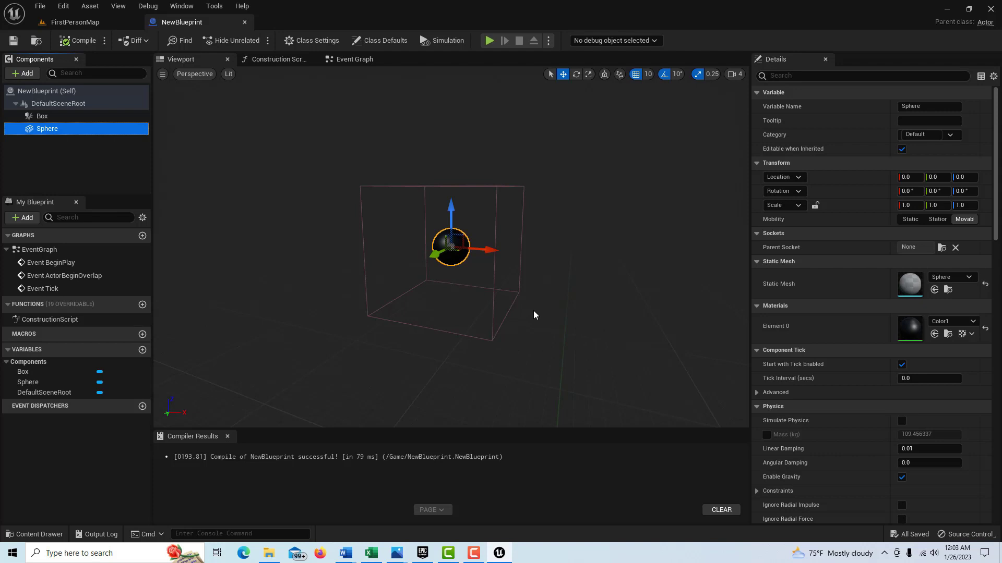
pyautogui.click(76, 117)
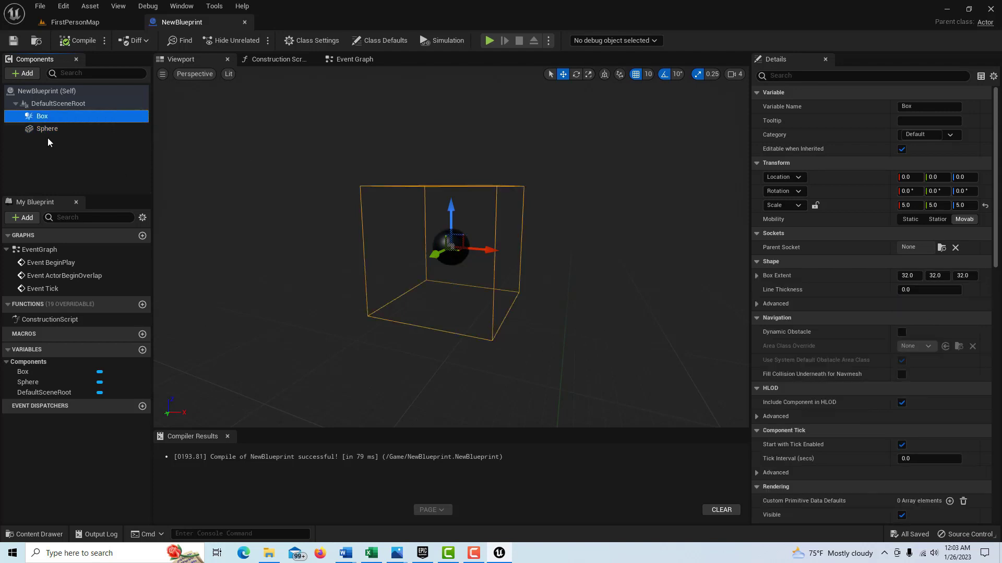
# In the Construction Script graph, reposition the entry node, then add and delete a Create Dynamic Material Instance node.
pyautogui.click(279, 59)
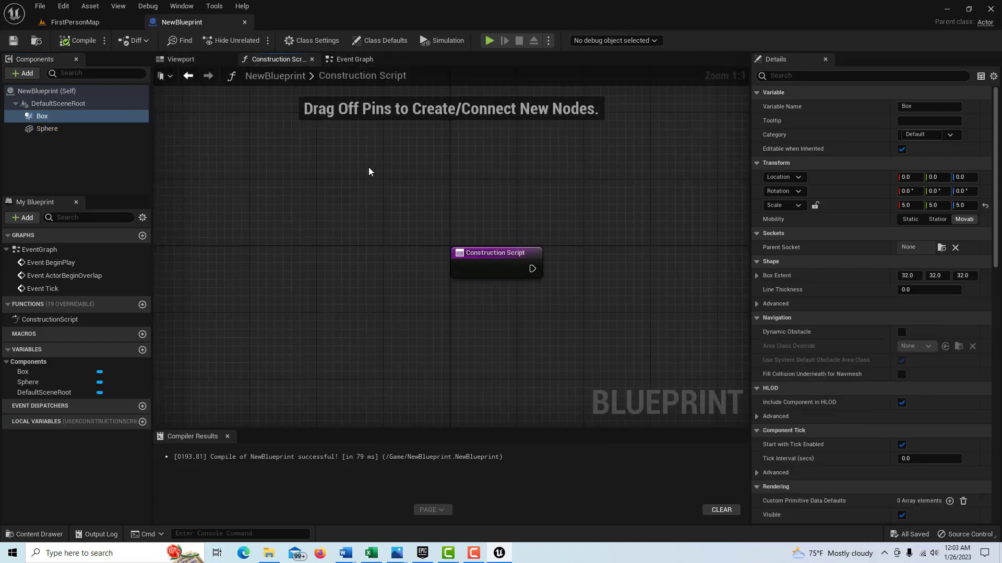
pyautogui.moveTo(497, 252); pyautogui.dragTo(339, 235)
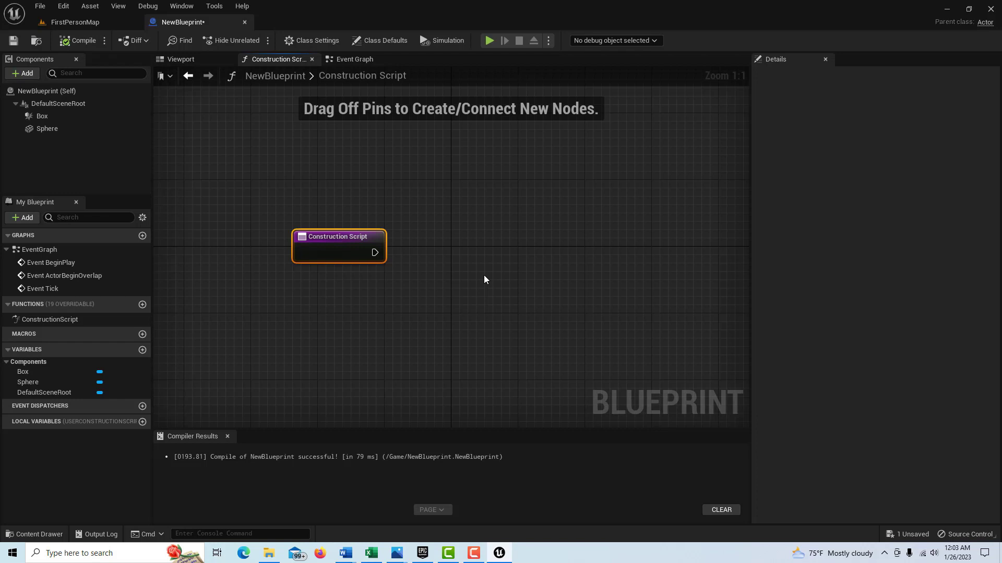
pyautogui.rightClick(435, 247)
pyautogui.write('creat4e')
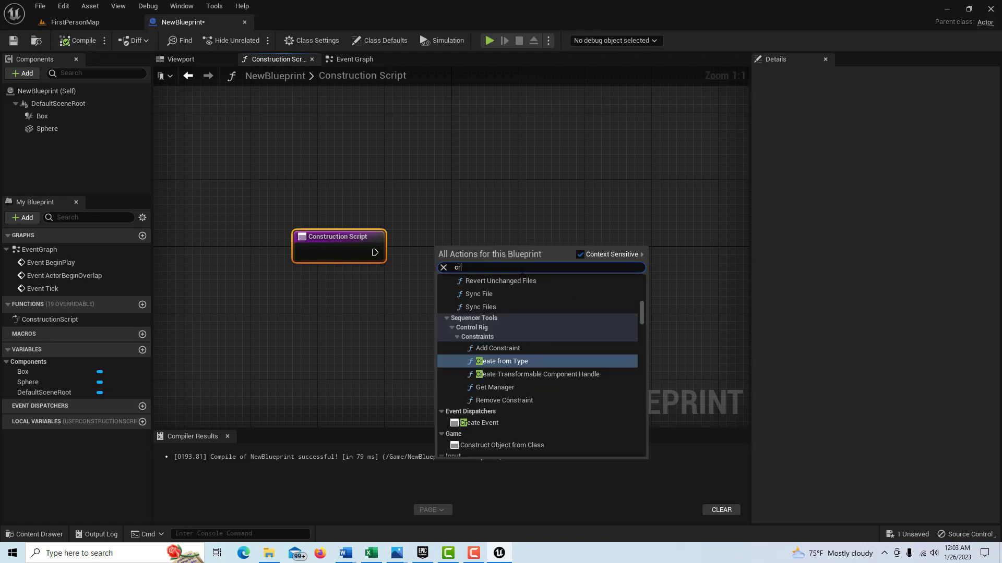
pyautogui.press('BackSpace')
pyautogui.press('BackSpace')
pyautogui.write('e materi')
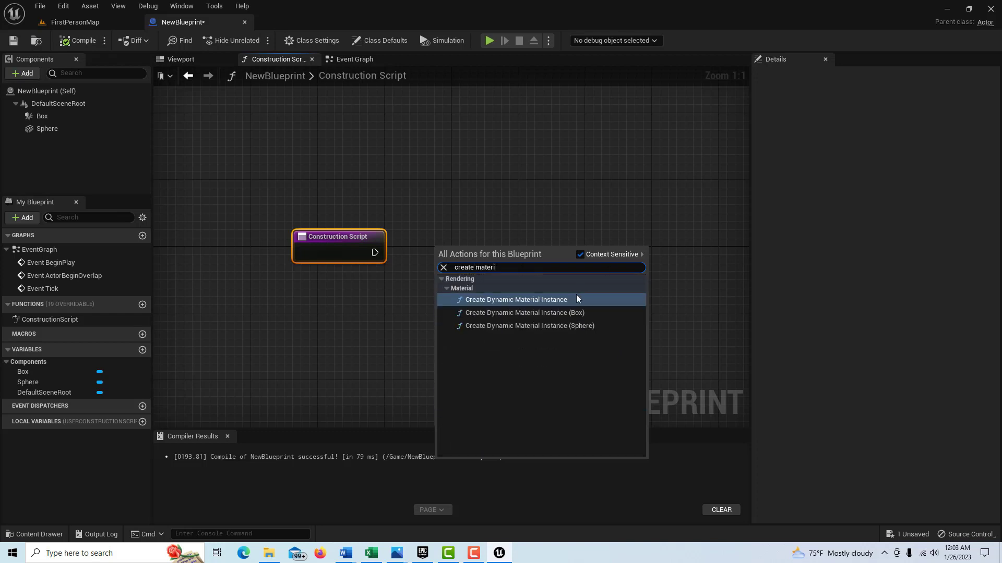
pyautogui.click(549, 301)
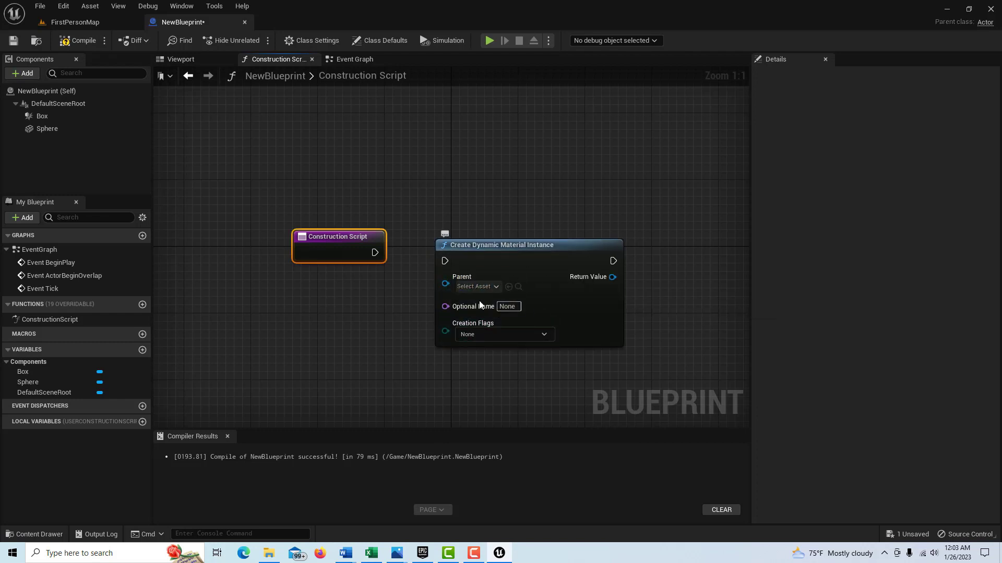
pyautogui.click(538, 249)
pyautogui.press('Delete')
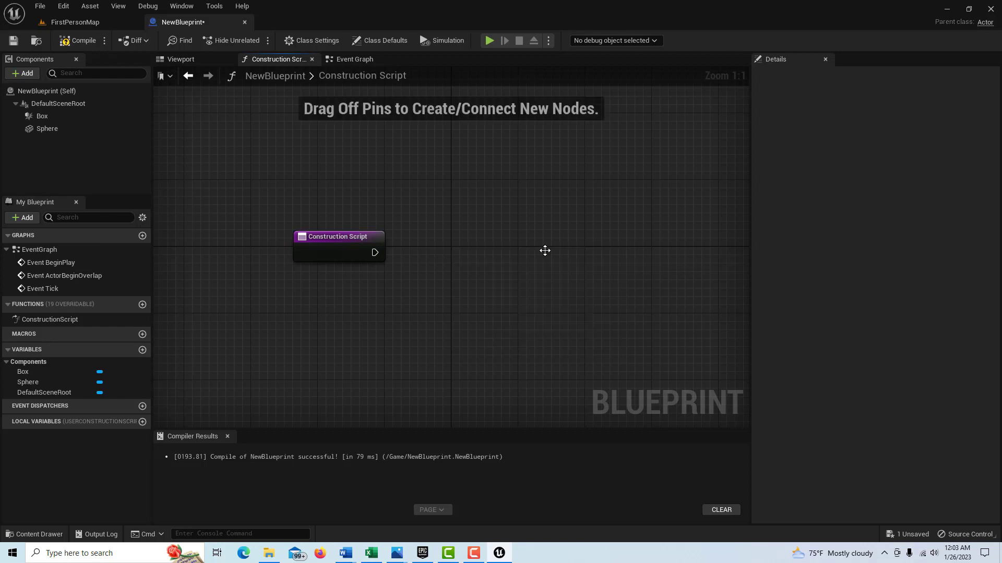
# Drag a Sphere reference into the graph and connect it to a new Create Dynamic Material Instance node.
pyautogui.moveTo(57, 131); pyautogui.dragTo(441, 238)
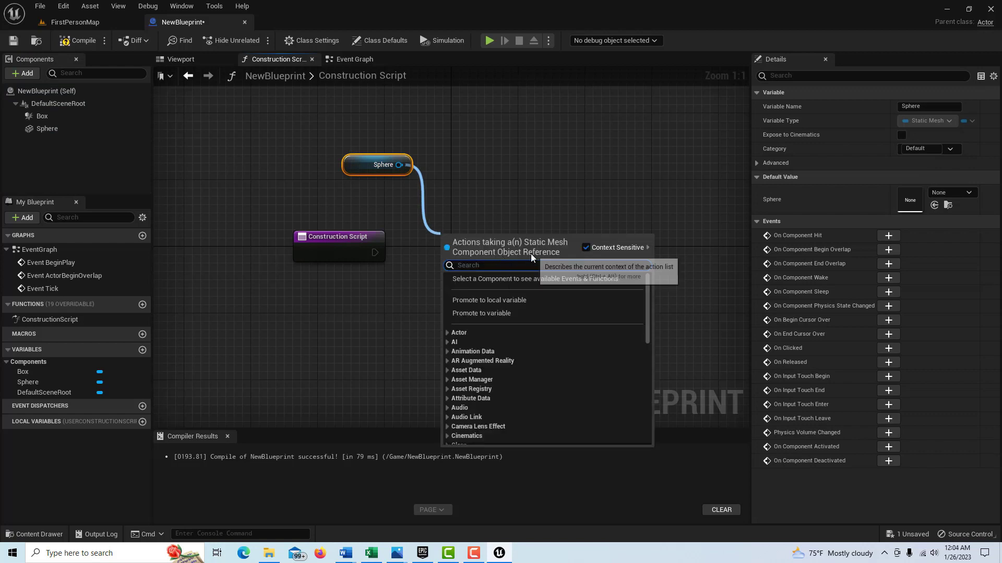
pyautogui.write('create')
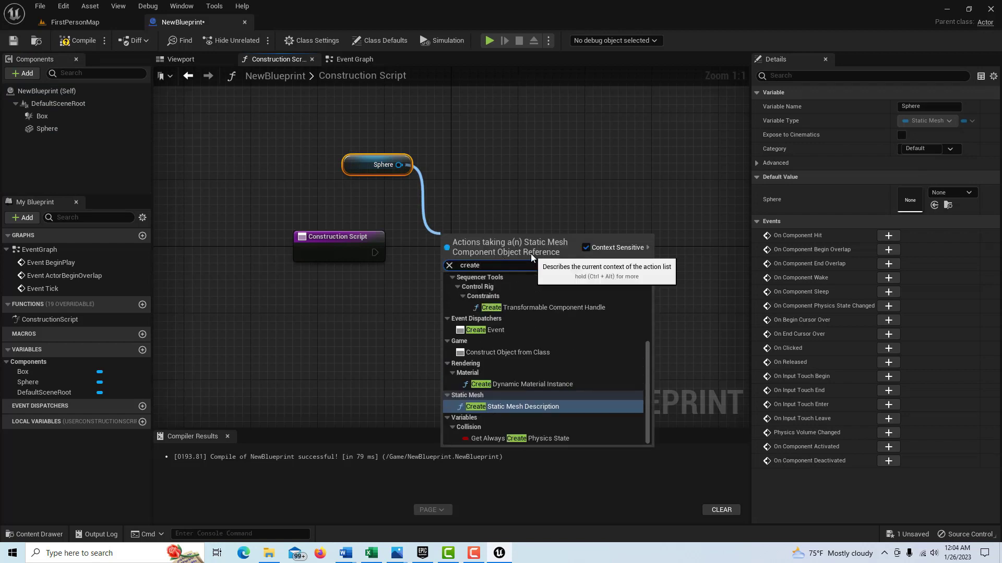
pyautogui.write(' mater')
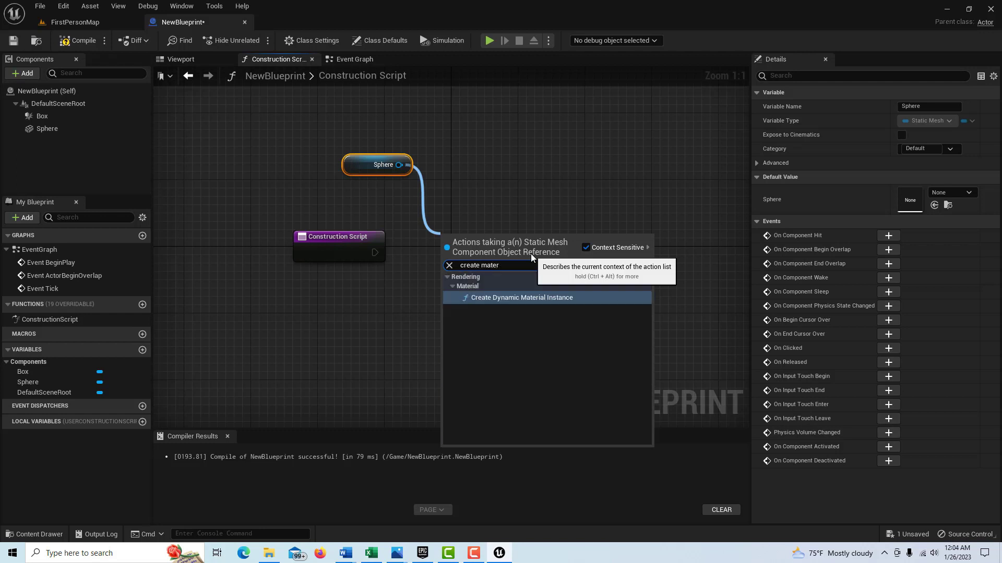
pyautogui.click(525, 300)
pyautogui.moveTo(522, 253); pyautogui.dragTo(546, 236)
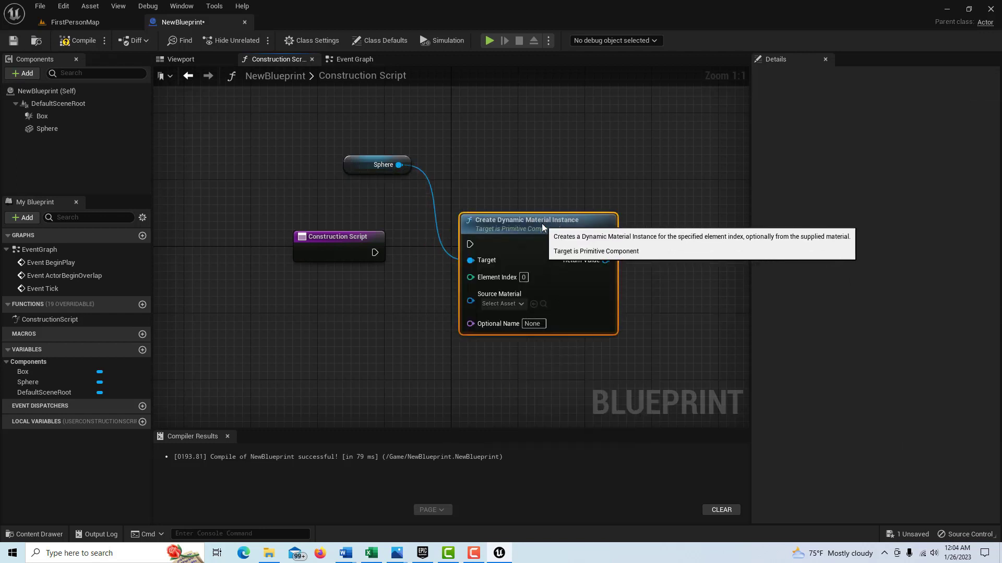